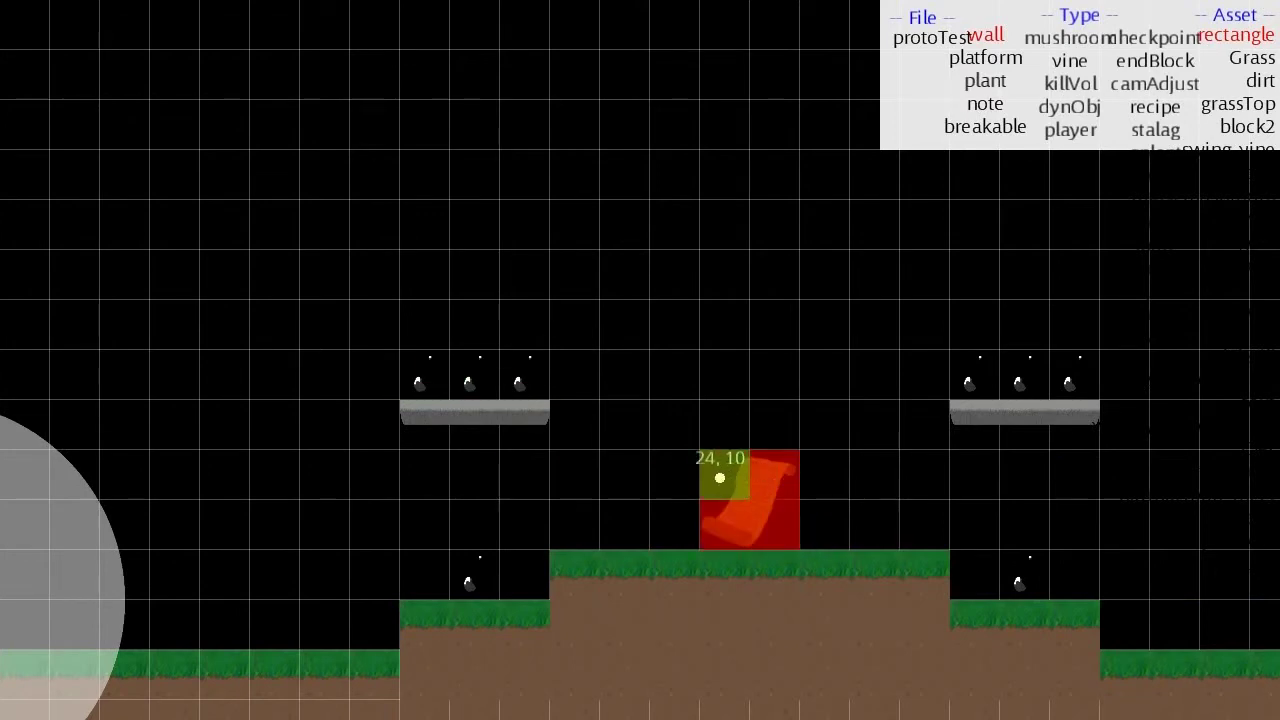
# Examine the upper level section from the scroll on the grassy hill, past the pumpkin under the dirt column, to the hanging vine
pyautogui.press('d')
pyautogui.press('d')
pyautogui.press('a')
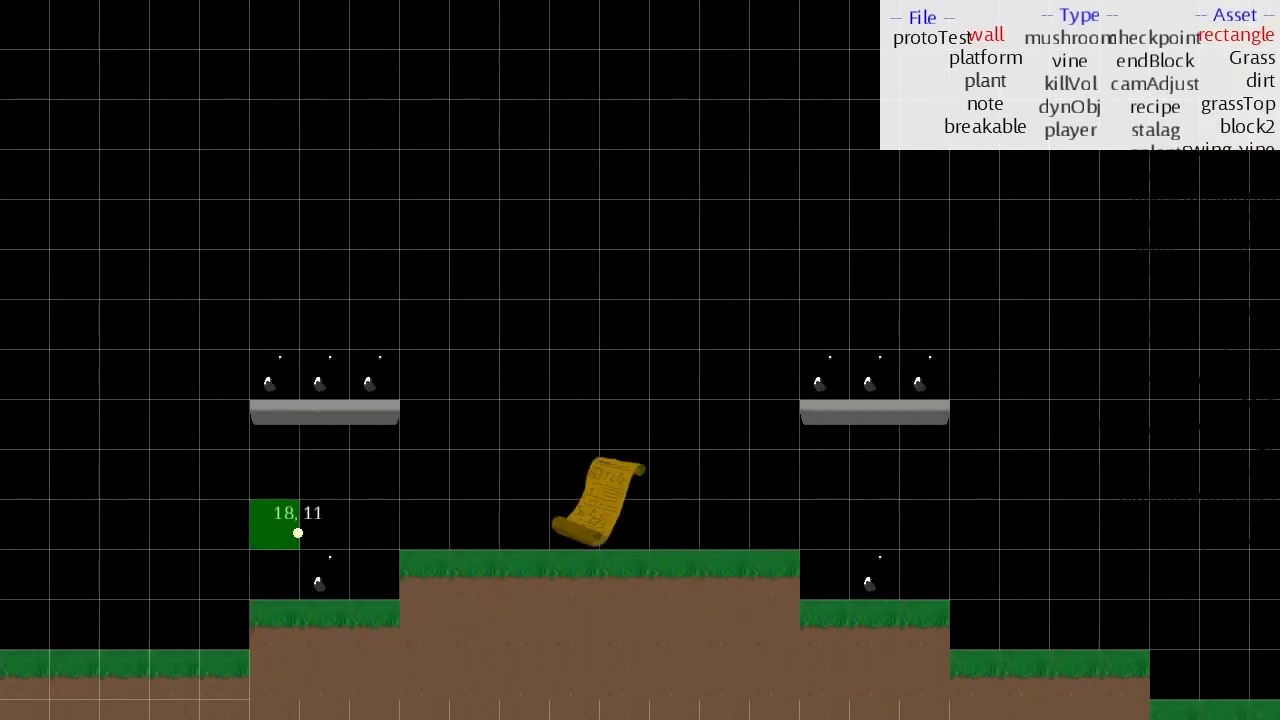
pyautogui.press('d')
pyautogui.press('a')
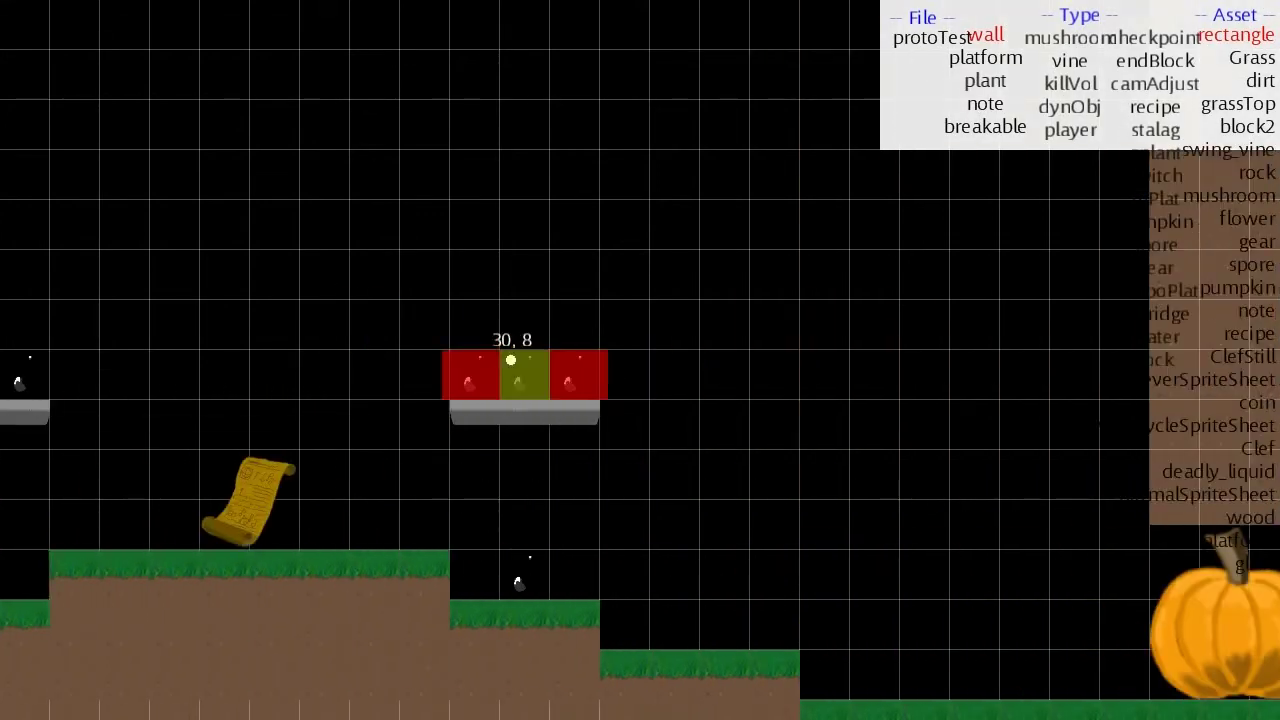
pyautogui.press('d')
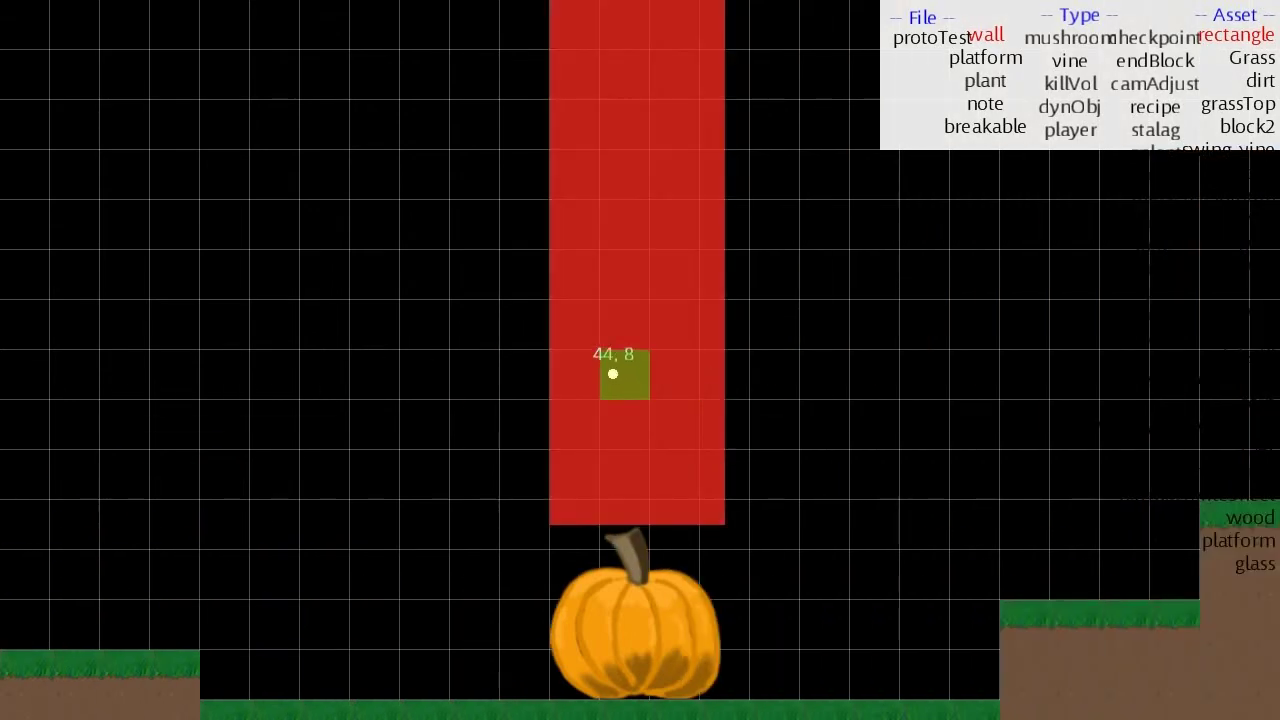
pyautogui.press('s')
pyautogui.press('w')
pyautogui.press('s')
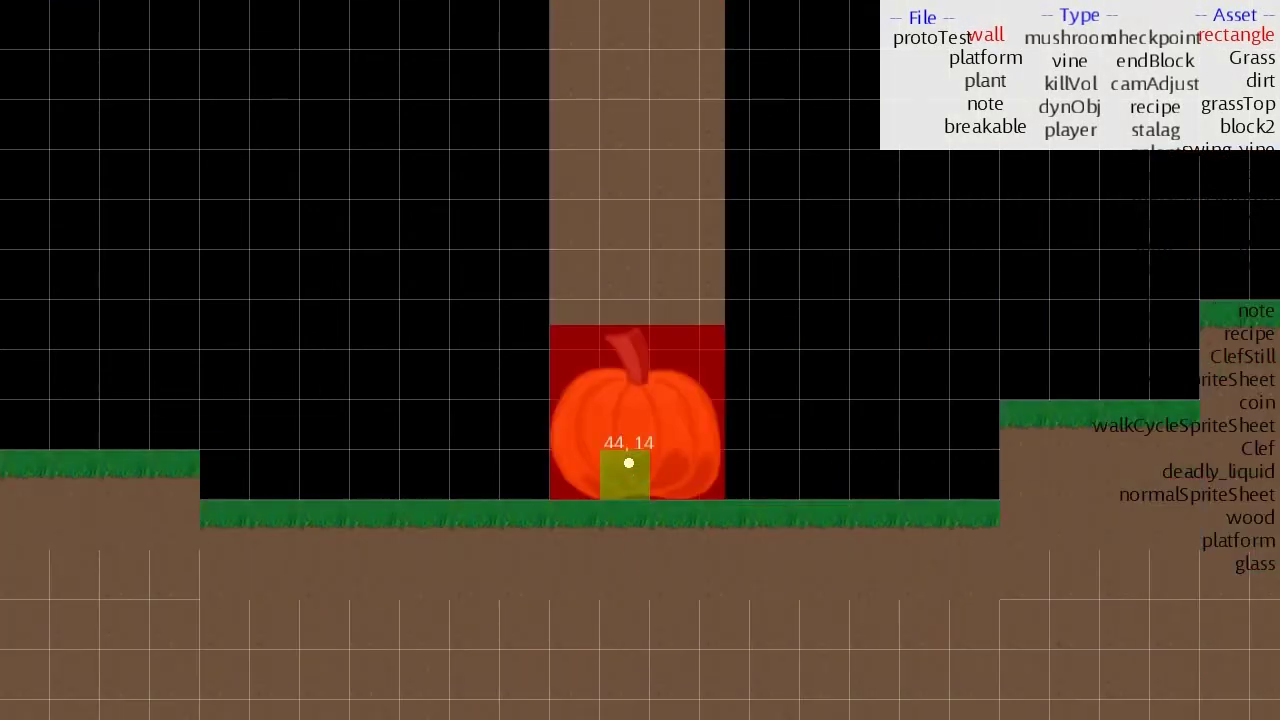
pyautogui.press('d')
pyautogui.press('w')
pyautogui.press('s')
pyautogui.press('d')
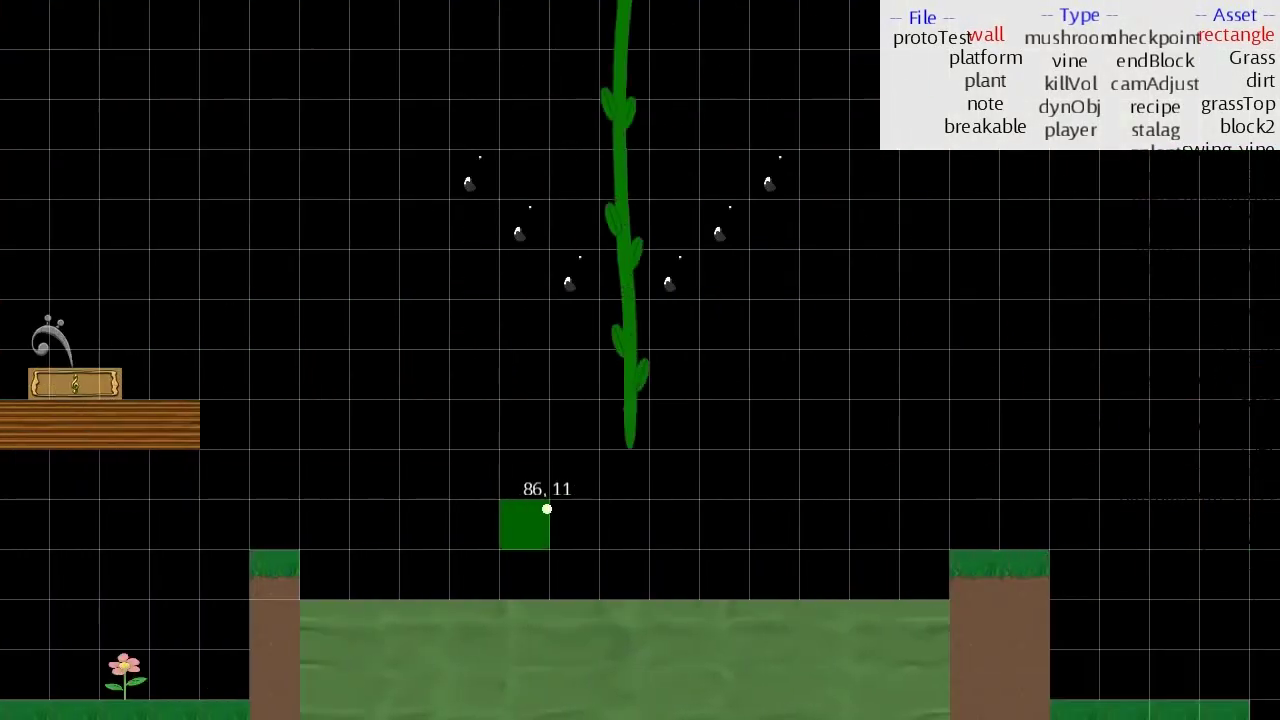
# Inspect the stretch between the wooden platform with the clef, the green liquid pit and the second clef beside the dirt wall
pyautogui.press('a')
pyautogui.press('s')
pyautogui.press('w')
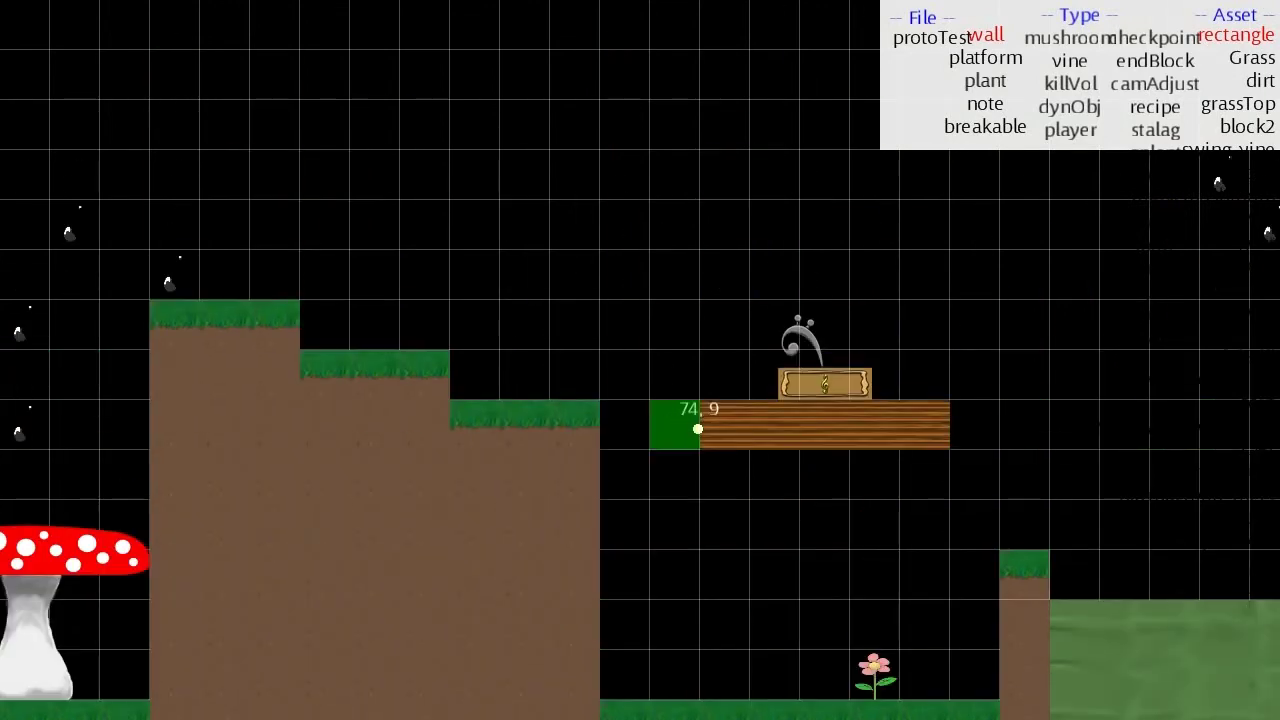
pyautogui.press('d')
pyautogui.press('s')
pyautogui.press('a')
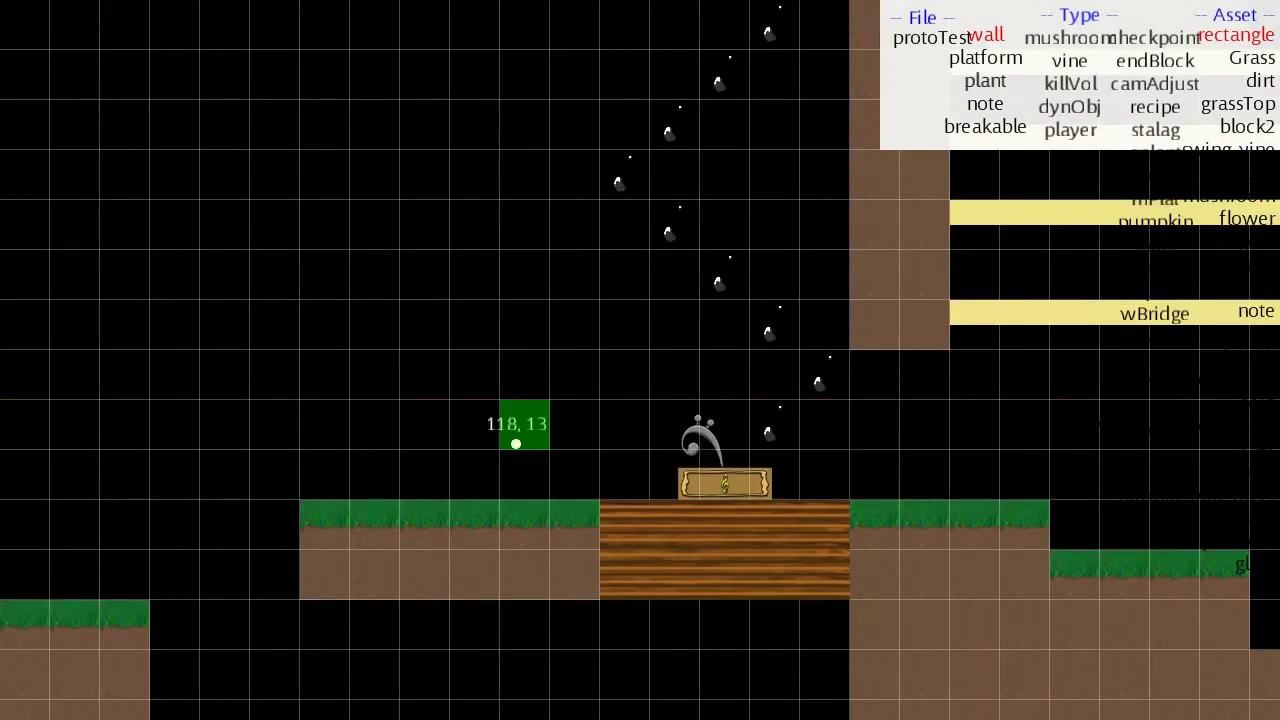
pyautogui.press('a')
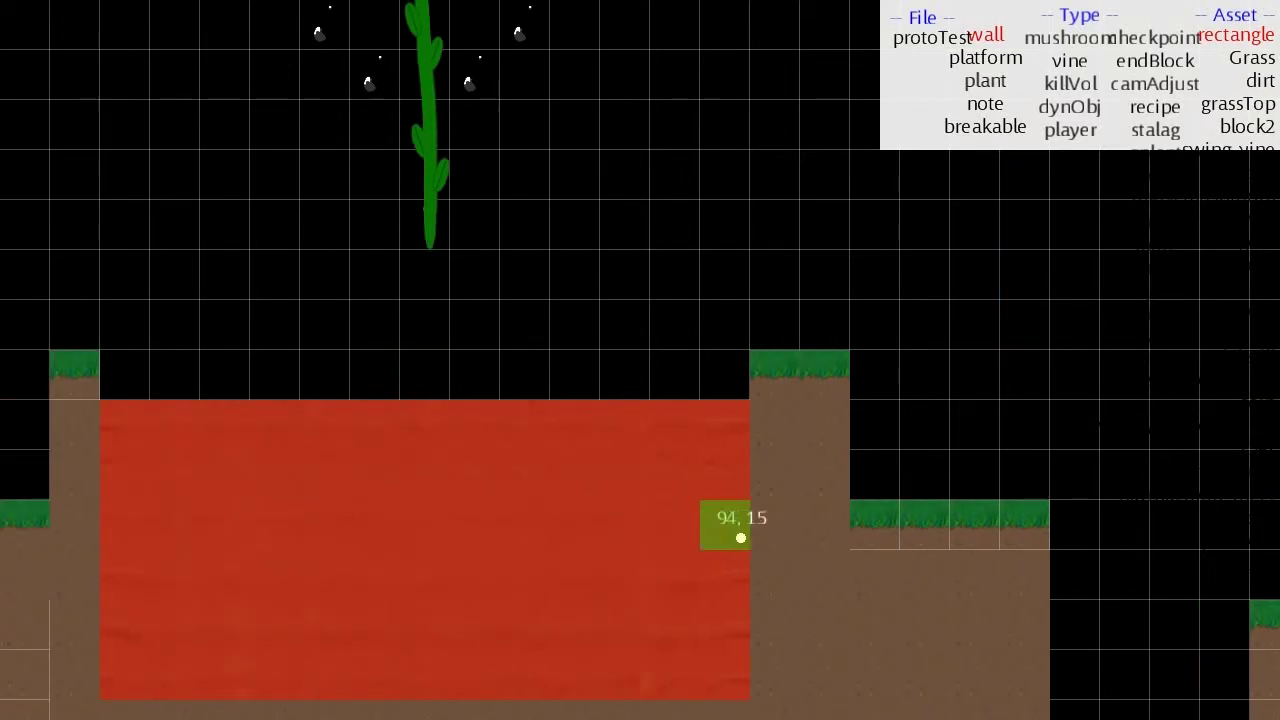
pyautogui.press('d')
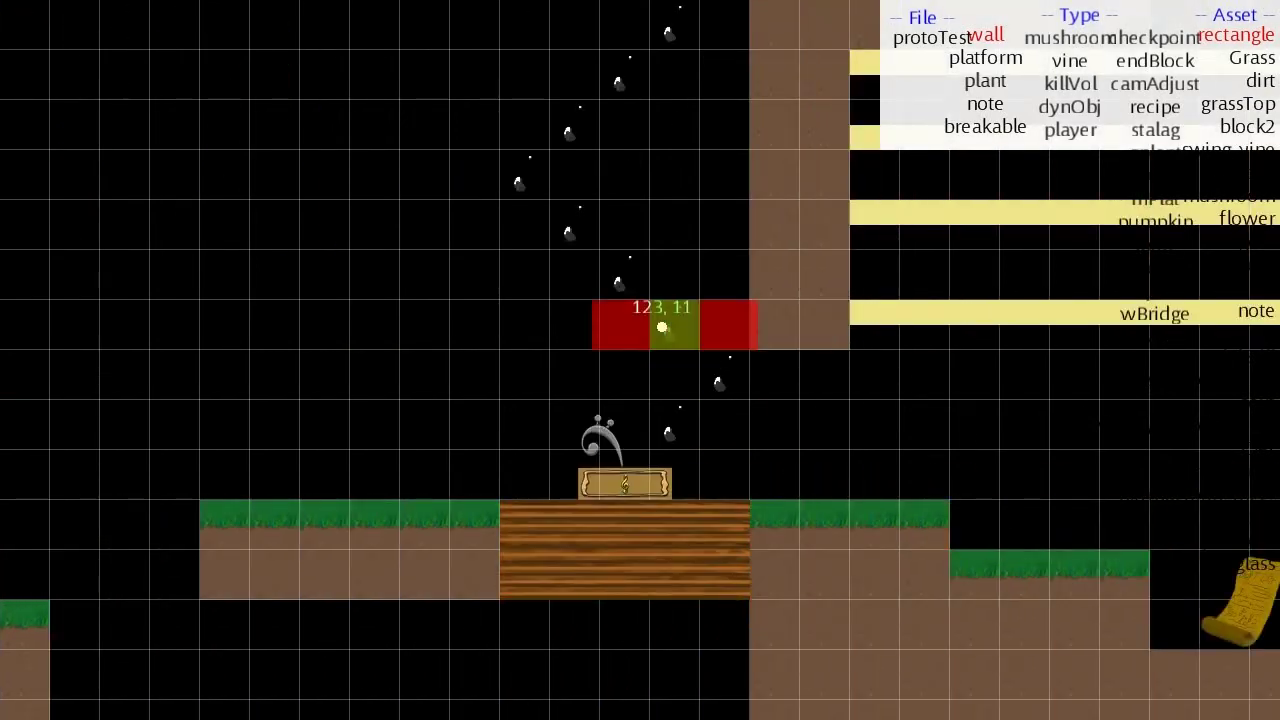
# Look over the zigzag pickup trail above the second clef and the stretch across to the spiky plant and green liquid pit
pyautogui.press('w')
pyautogui.press('s')
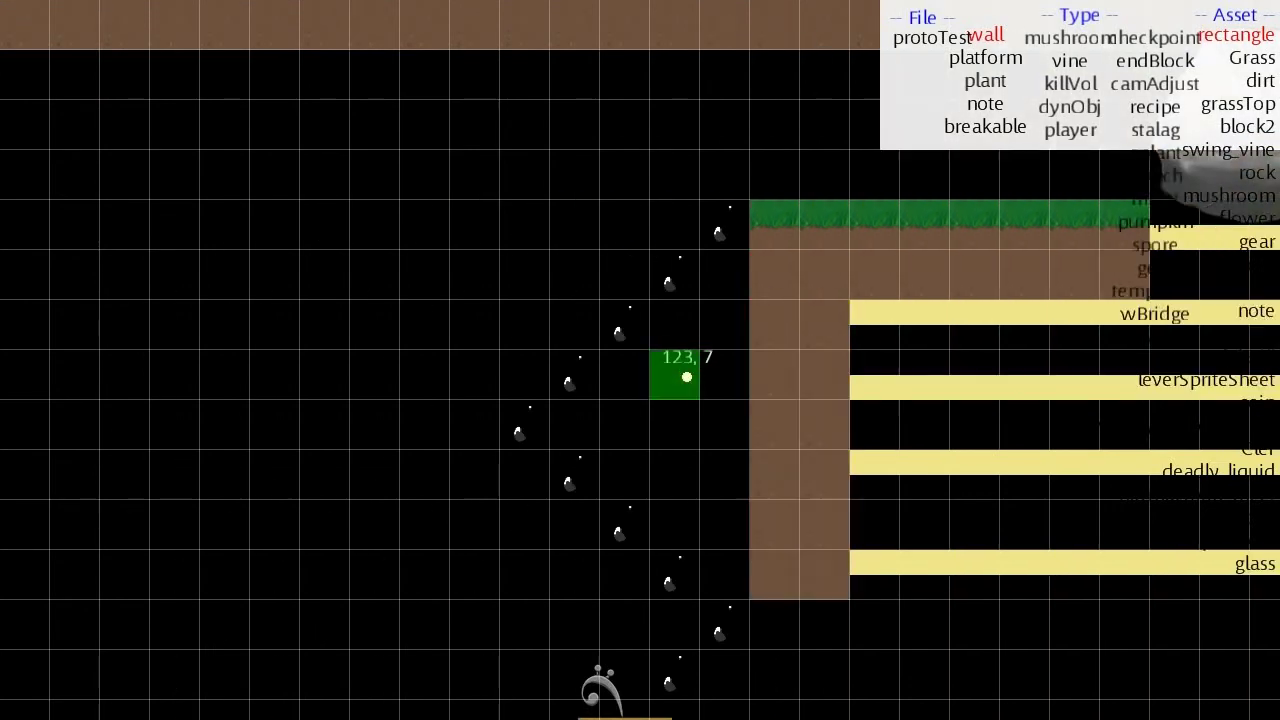
pyautogui.press('a')
pyautogui.press('a')
pyautogui.press('a')
pyautogui.press('d')
pyautogui.press('d')
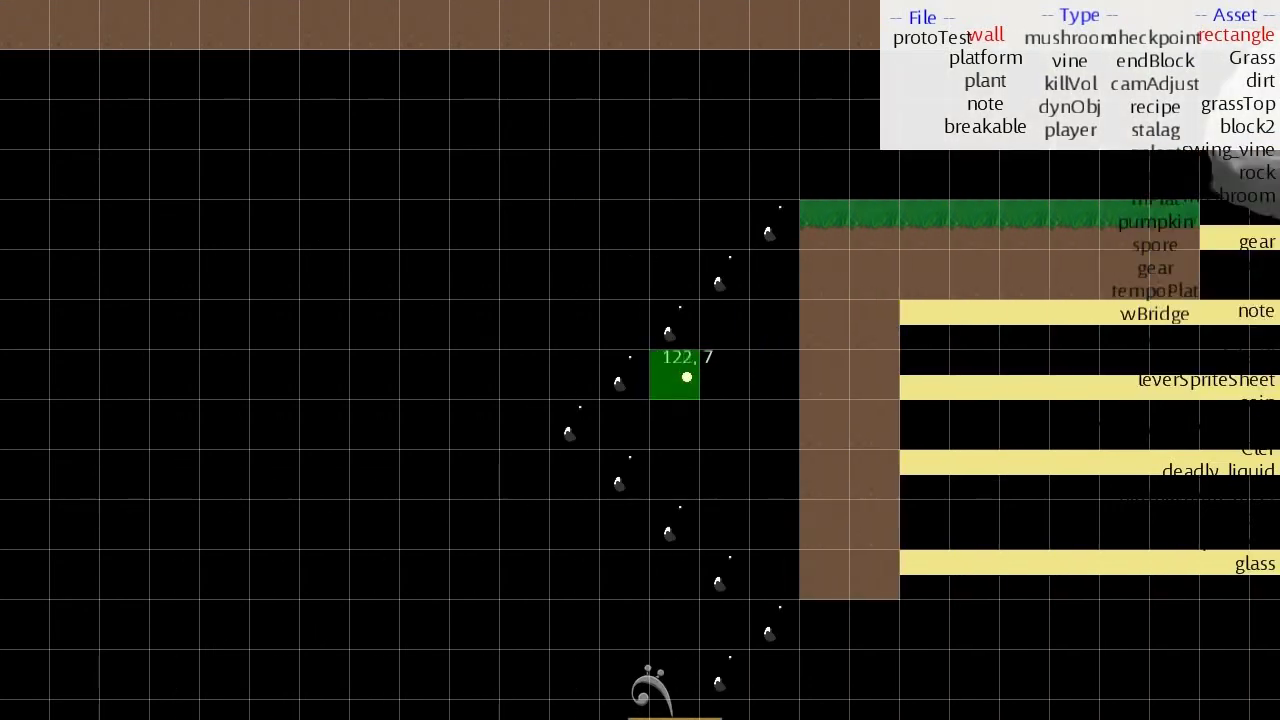
pyautogui.press('s')
pyautogui.press('d')
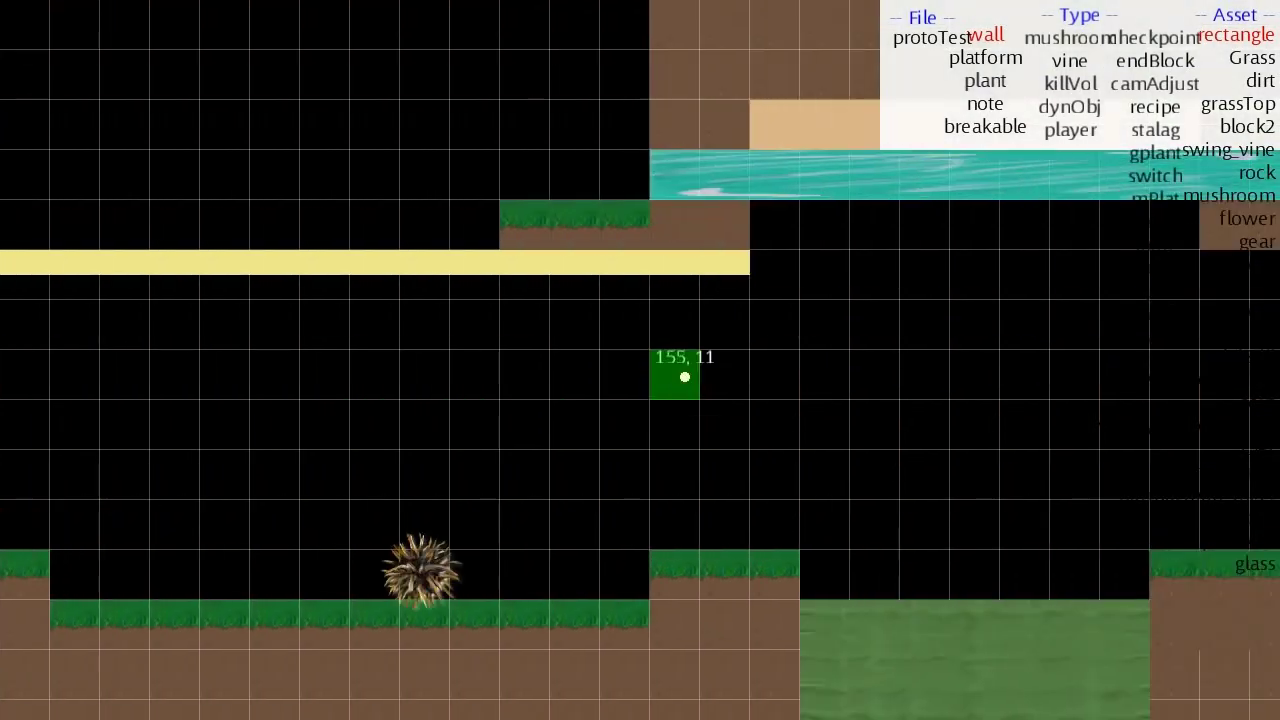
pyautogui.press('a')
pyautogui.press('w')
pyautogui.press('s')
pyautogui.press('a')
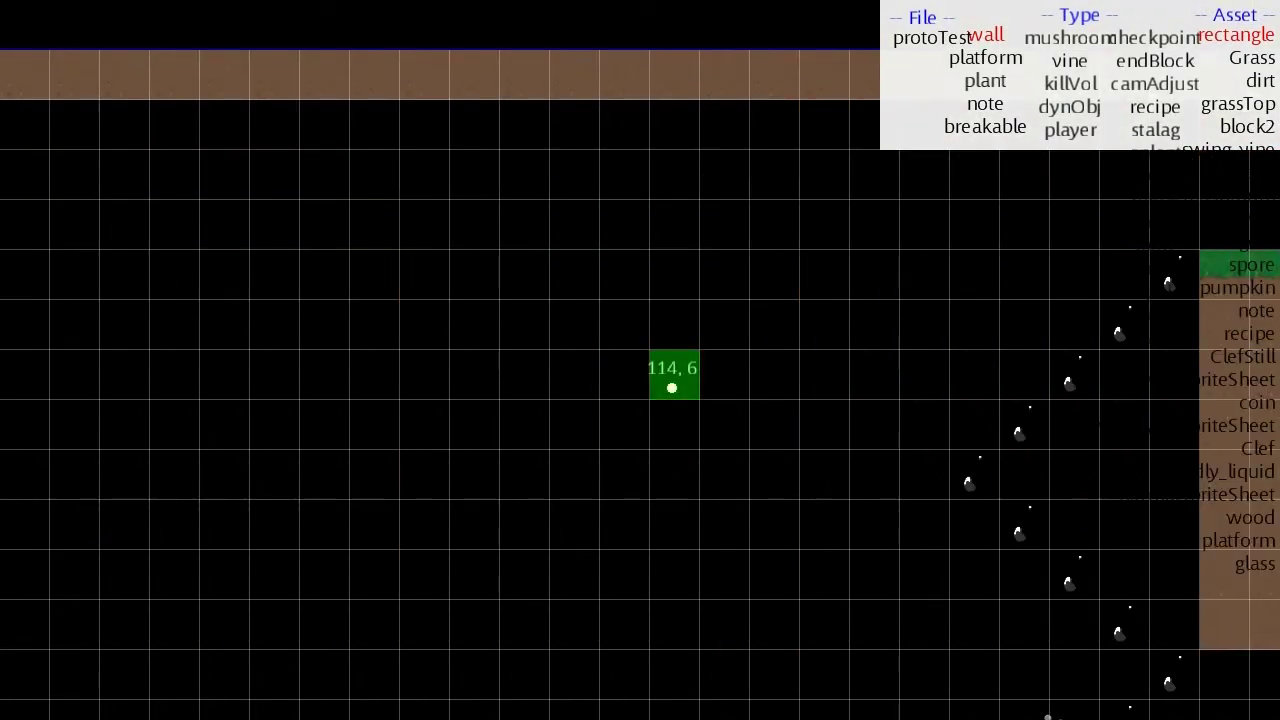
# Review the route from the second clef over the boulder and stacked yellow platforms to the water channel beyond the spiky plant
pyautogui.press('d')
pyautogui.press('s')
pyautogui.press('w')
pyautogui.press('a')
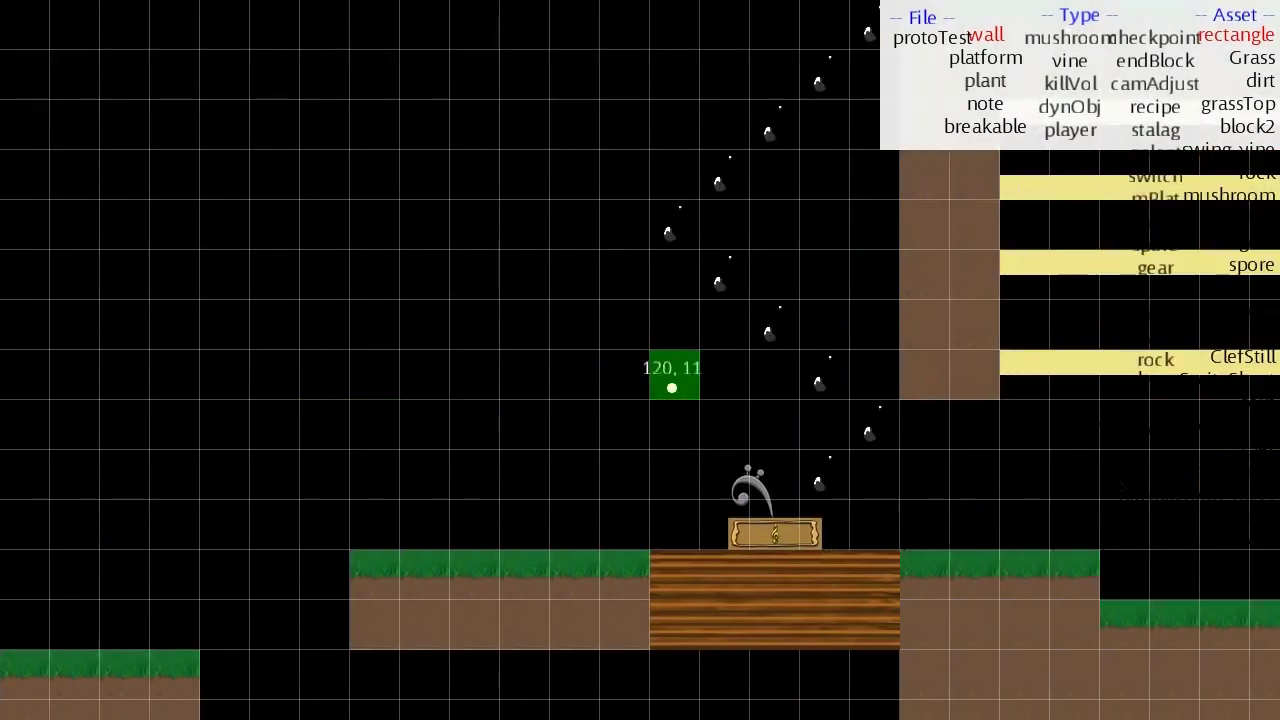
pyautogui.press('d')
pyautogui.press('w')
pyautogui.press('d')
pyautogui.press('a')
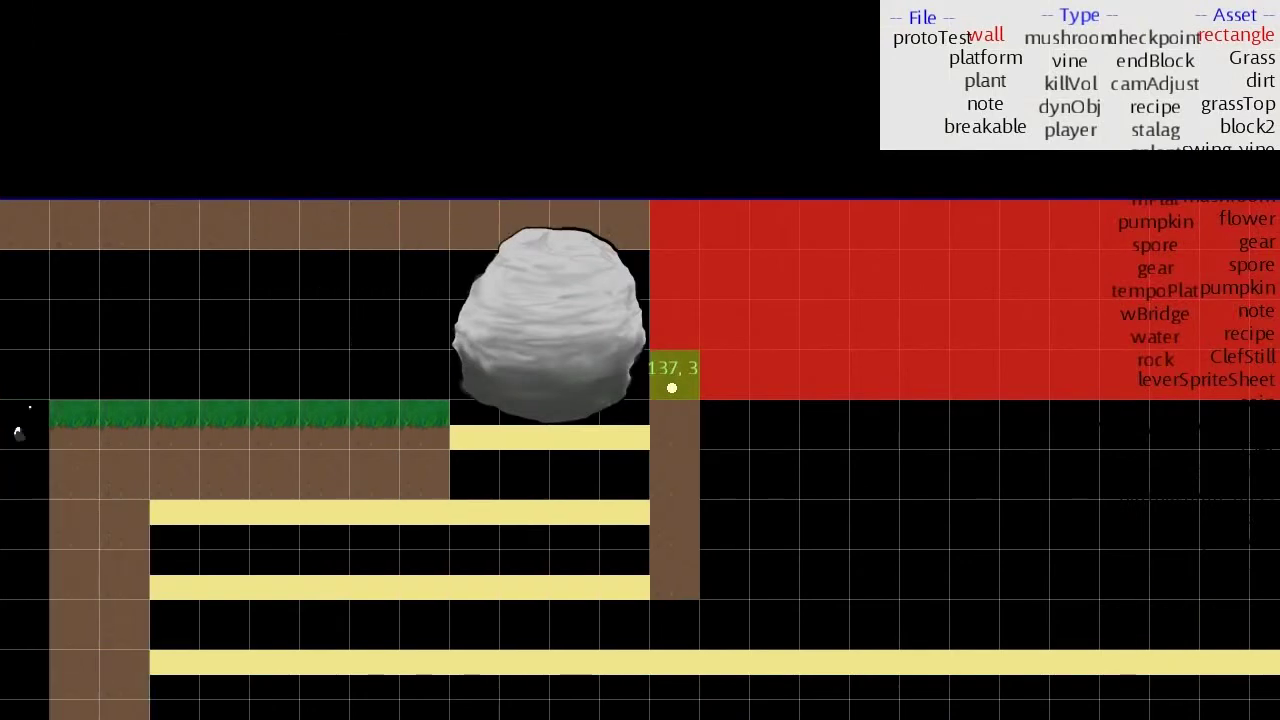
pyautogui.press('s')
pyautogui.press('s')
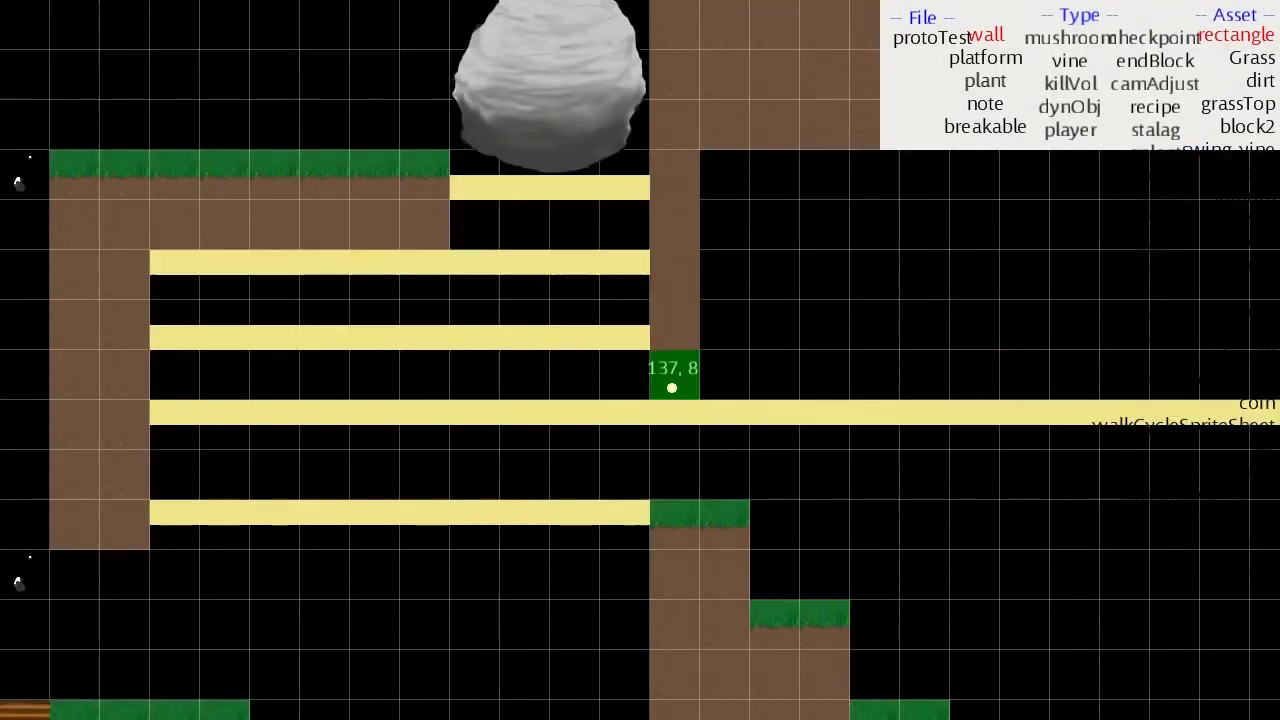
pyautogui.press('d')
pyautogui.press('a')
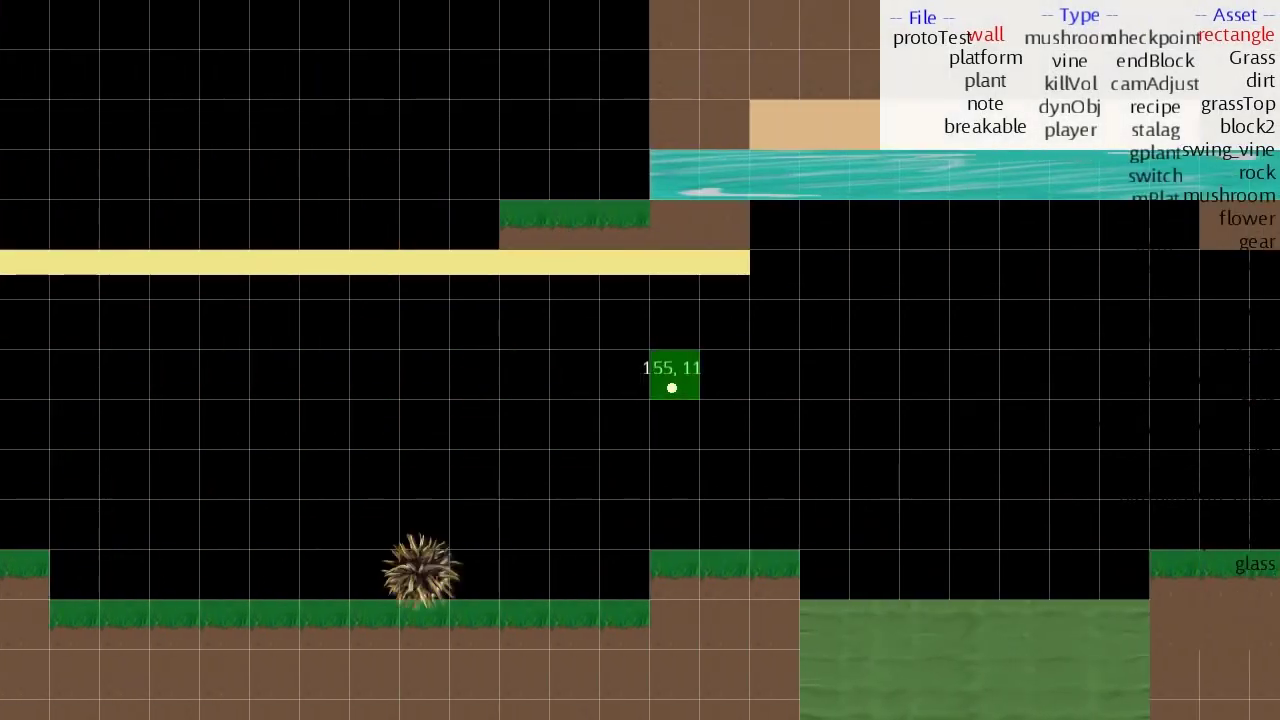
pyautogui.press('a')
pyautogui.press('d')
pyautogui.press('a')
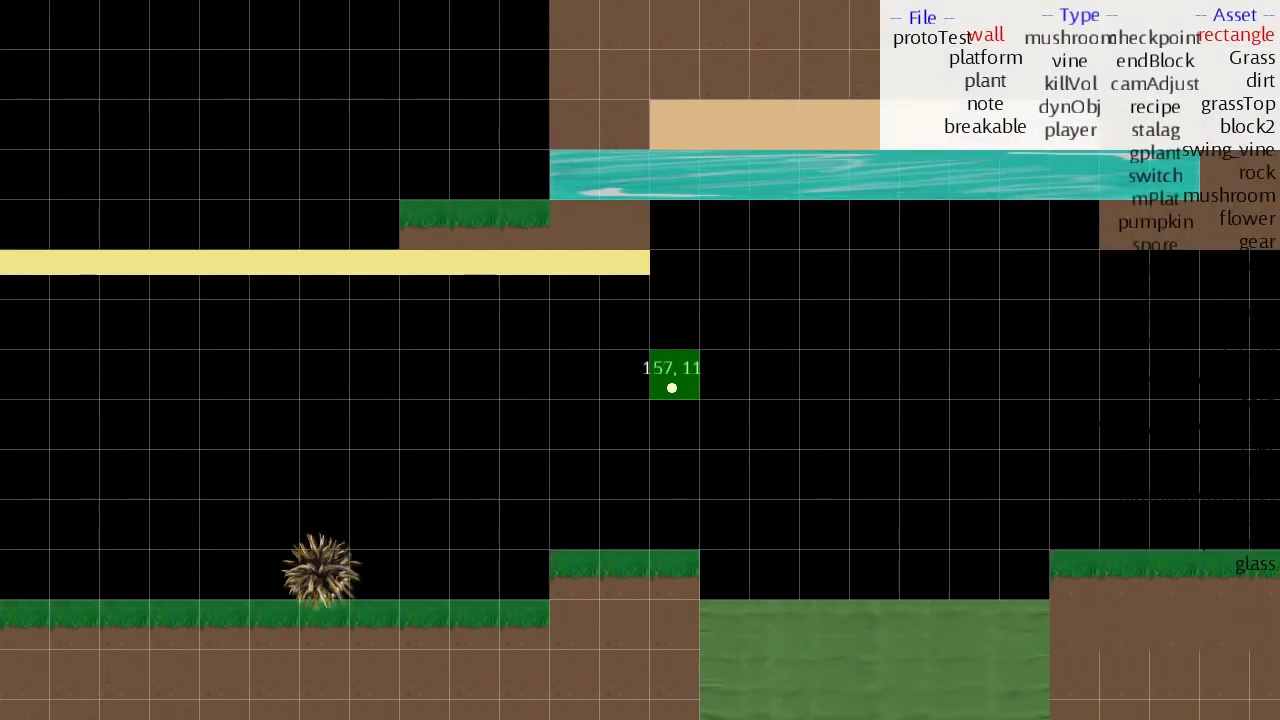
pyautogui.press('d')
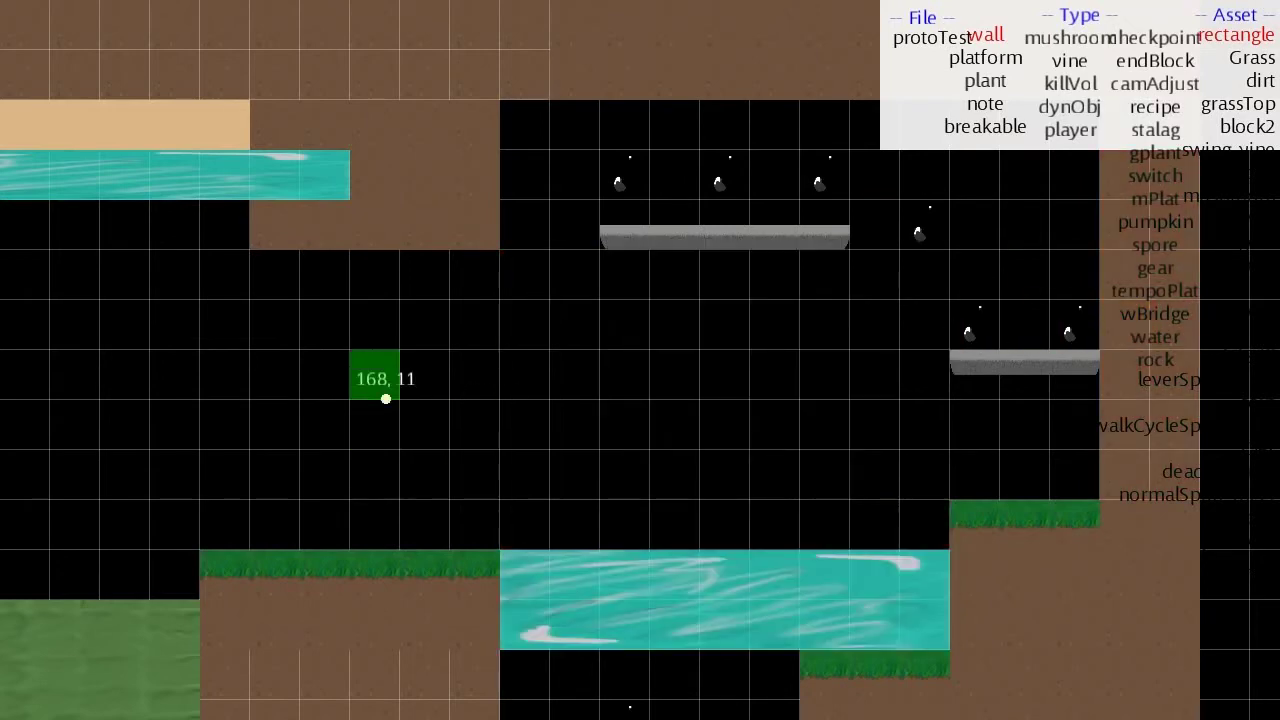
# Survey the underground section from the vertical pickup shaft back past the wooden bridge and floating grass blocks to the hanging dirt column
pyautogui.scroll(-6, 389, 381)
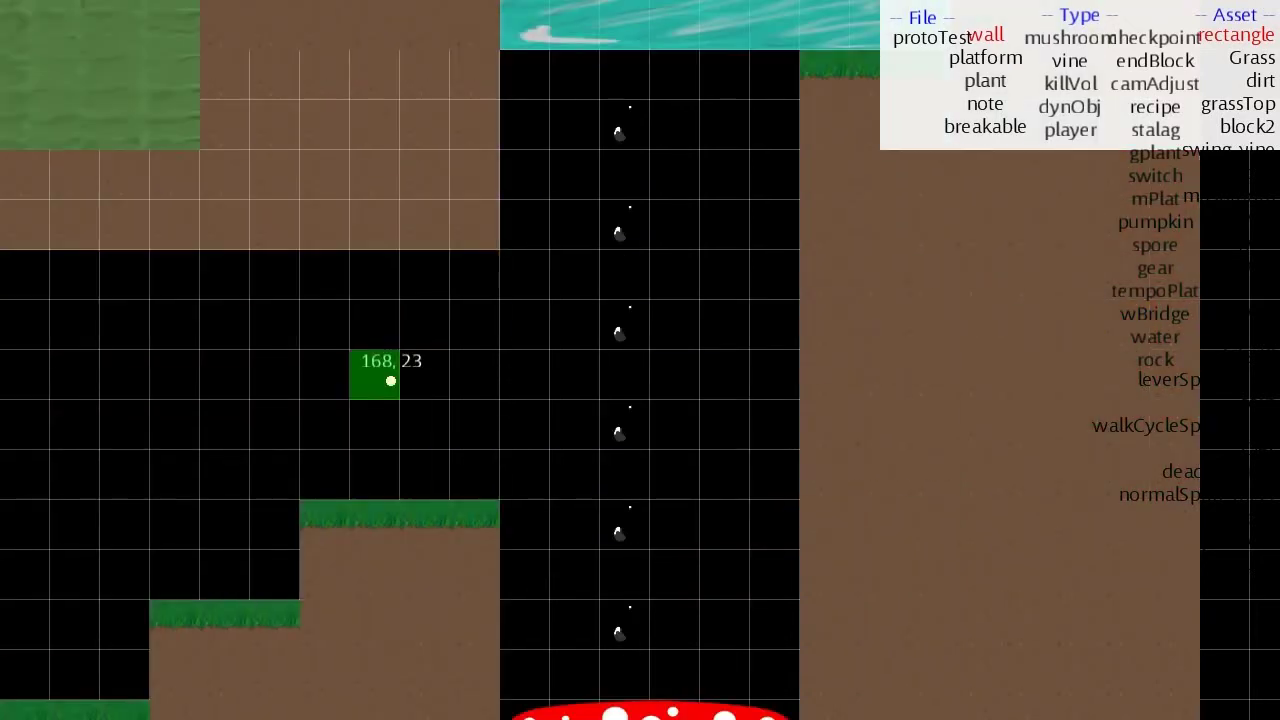
pyautogui.hscroll(-5, 391, 381)
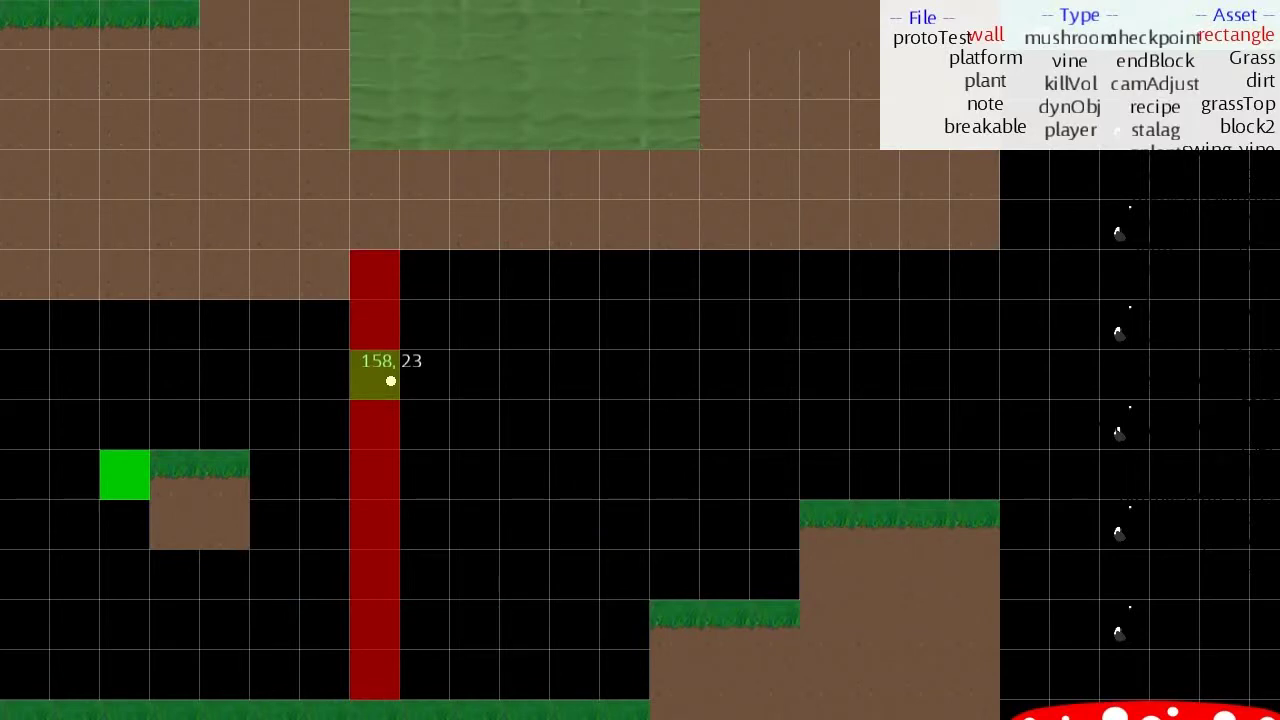
pyautogui.hscroll(-6, 391, 381)
pyautogui.scroll(-3, 391, 381)
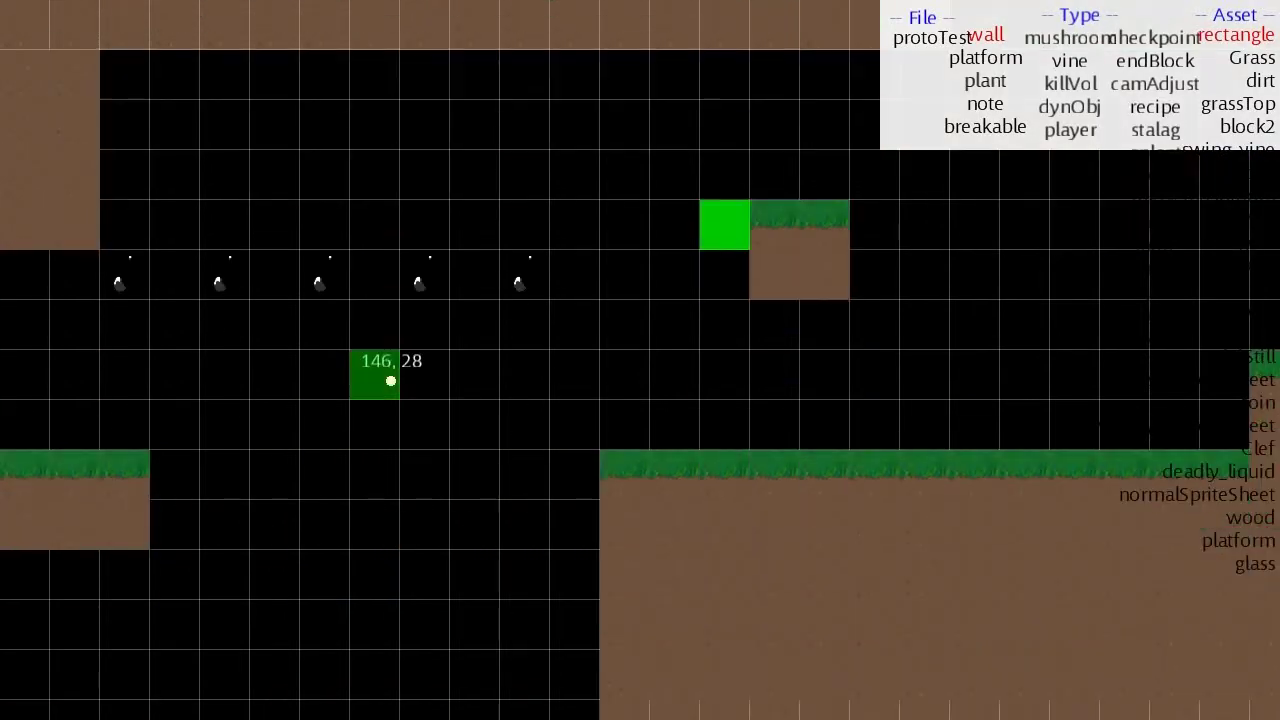
pyautogui.hscroll(-5, 391, 381)
pyautogui.hscroll(-13, 391, 381)
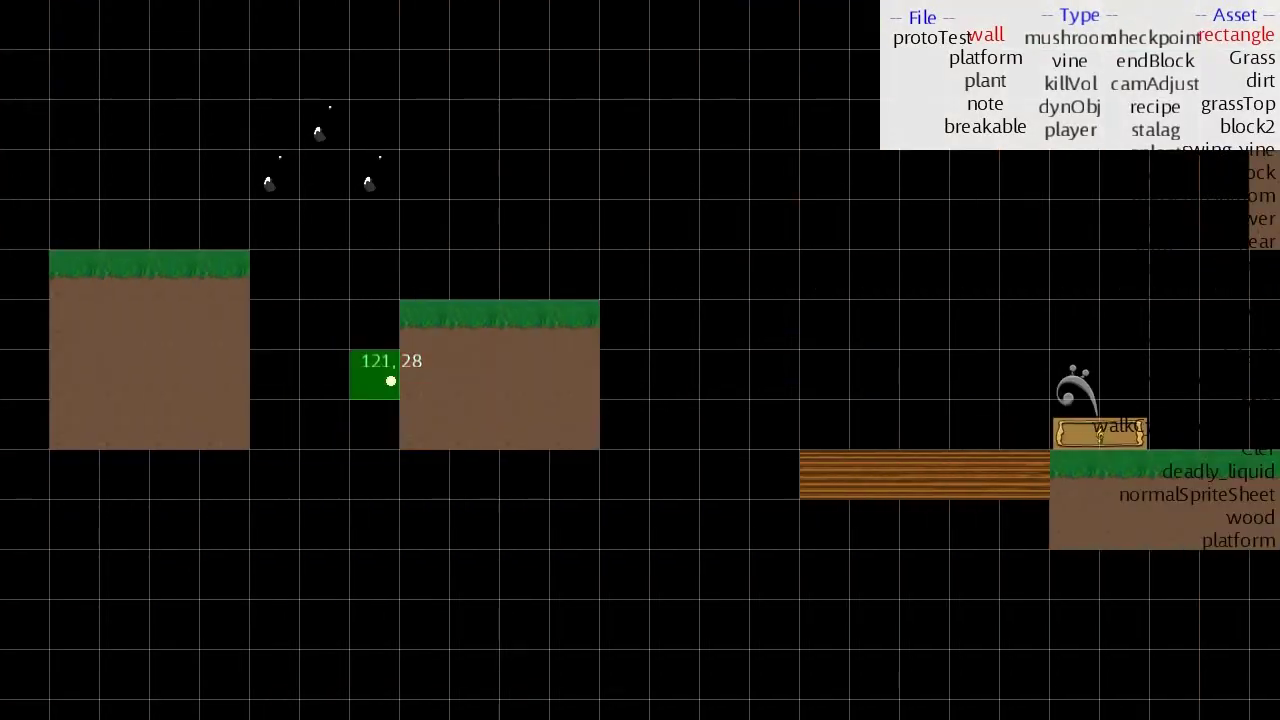
pyautogui.hscroll(-3, 391, 381)
pyautogui.hscroll(7, 391, 381)
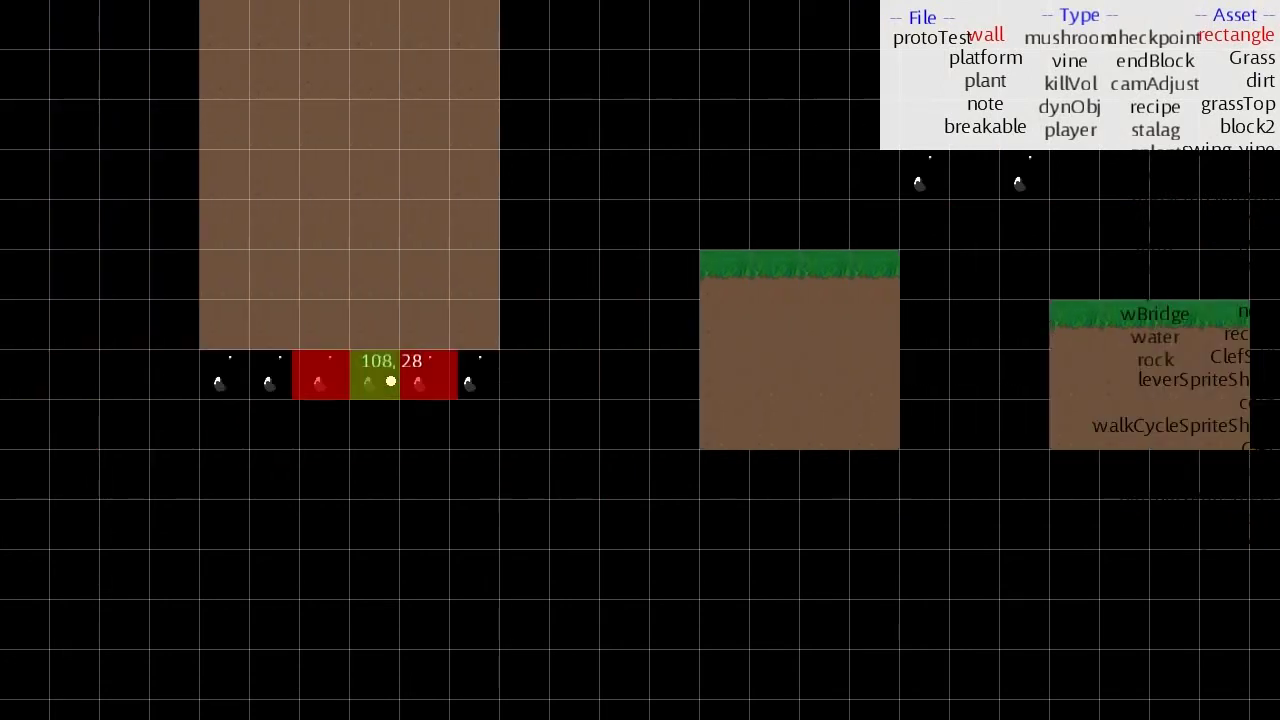
pyautogui.hscroll(3, 391, 381)
pyautogui.hscroll(-8, 391, 381)
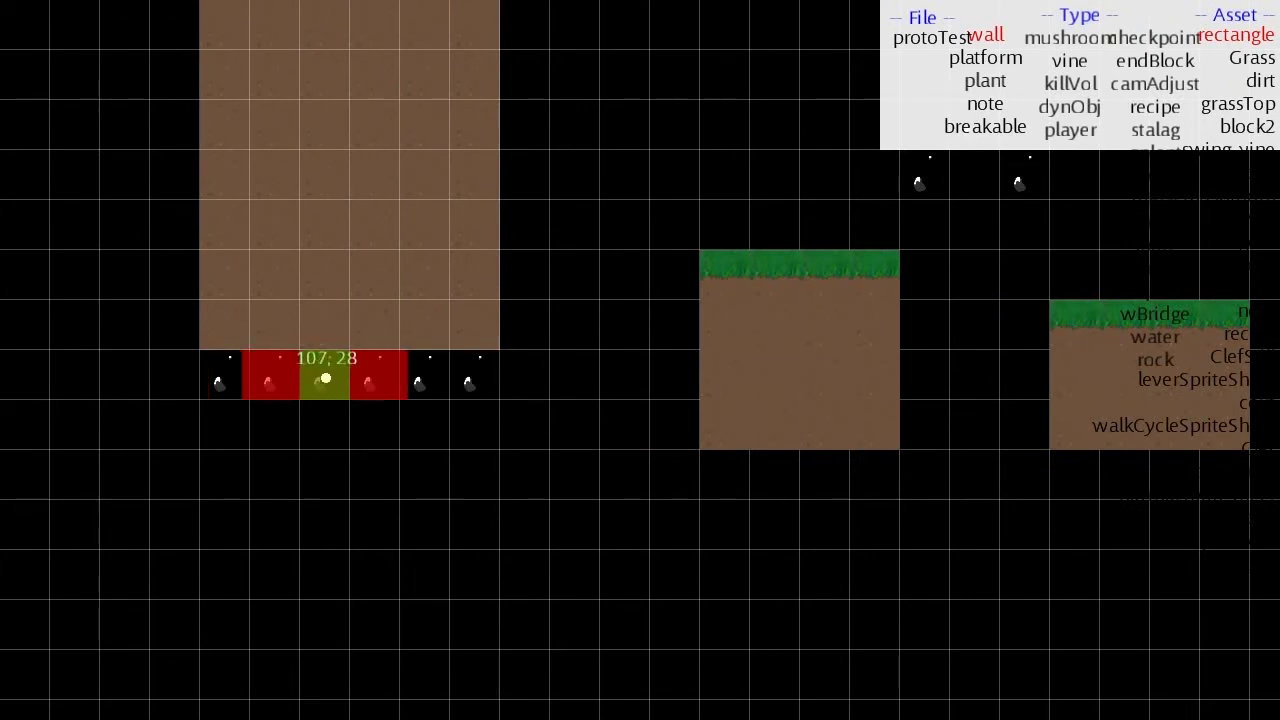
# Examine the underground route from the floating grass blocks and clef bridge back past the lower vine to the raised grassy ledge
pyautogui.hscroll(5, 655, 248)
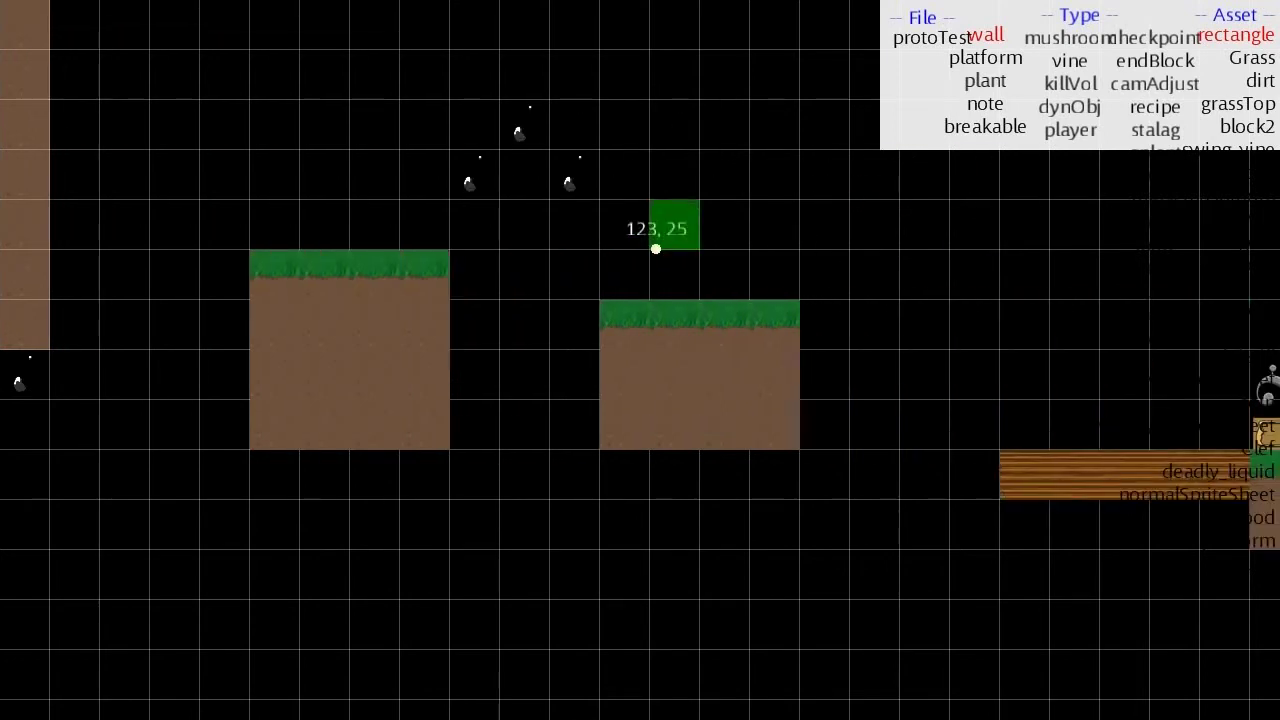
pyautogui.scroll(5, 520, 286)
pyautogui.scroll(-5, 517, 371)
pyautogui.hscroll(6, 697, 405)
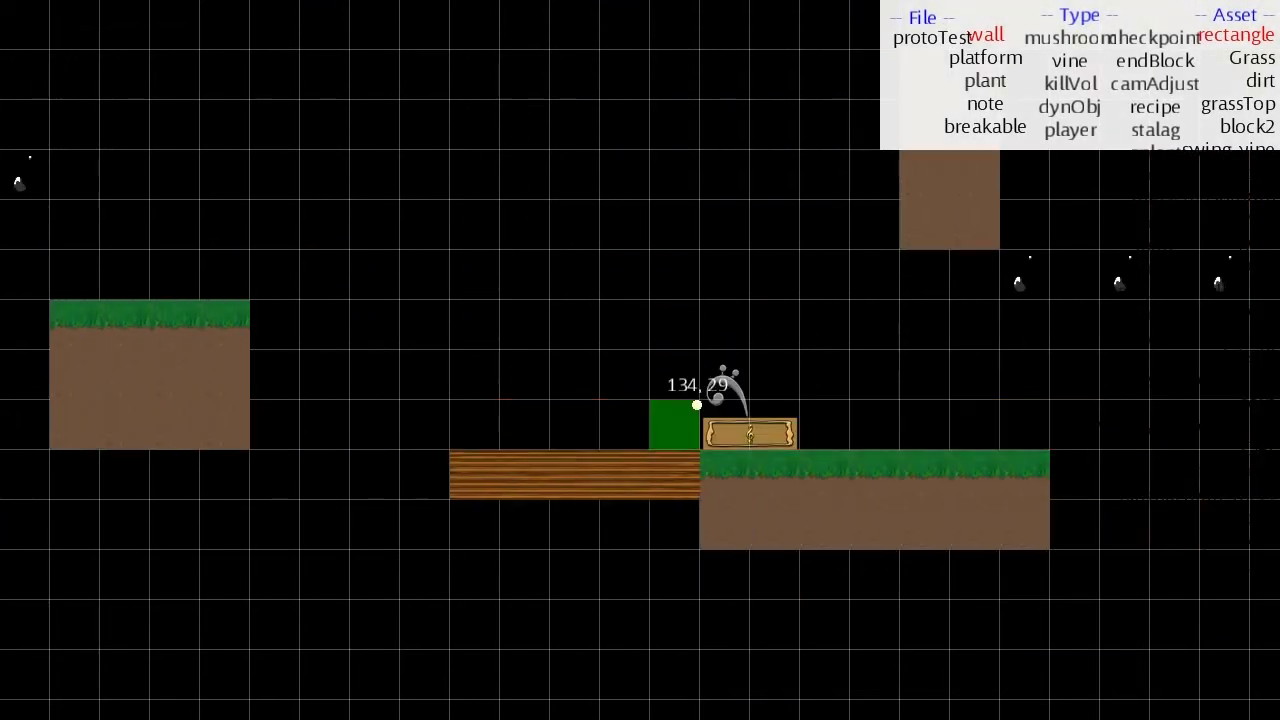
pyautogui.hscroll(-15, 751, 409)
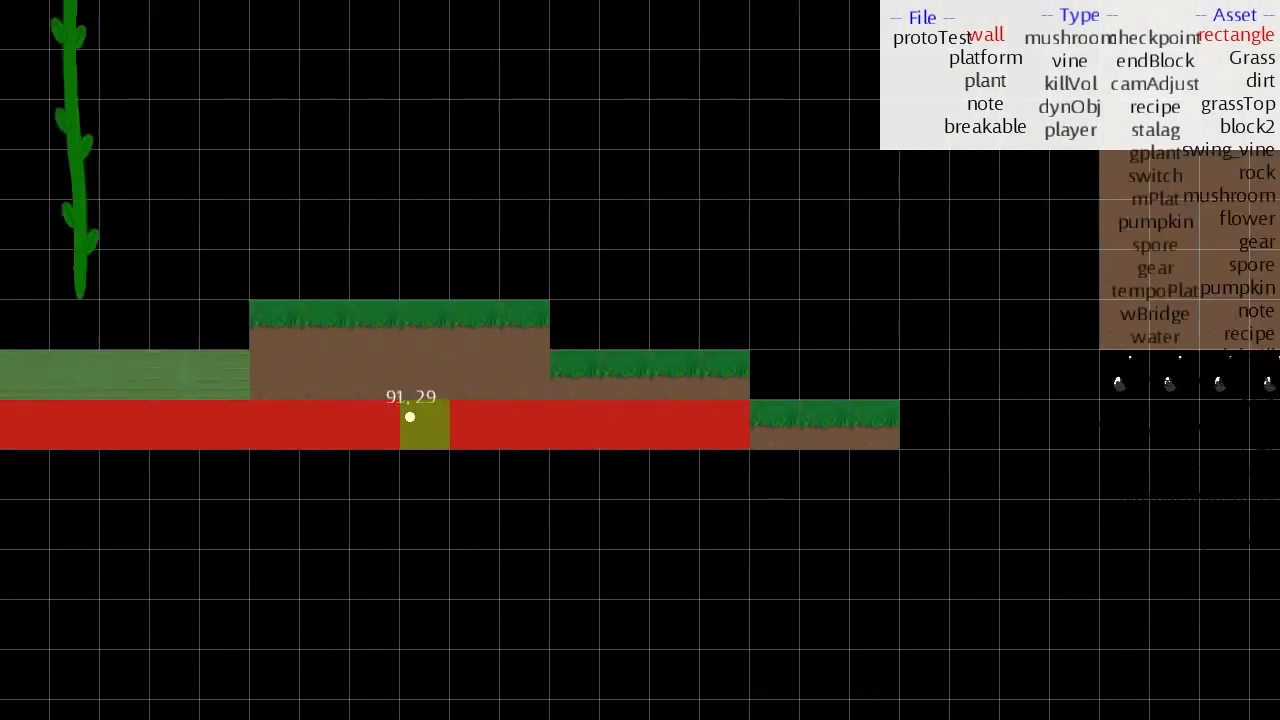
pyautogui.hscroll(-8, 410, 417)
pyautogui.hscroll(10, 410, 417)
pyautogui.hscroll(-4, 410, 417)
pyautogui.scroll(2, 410, 417)
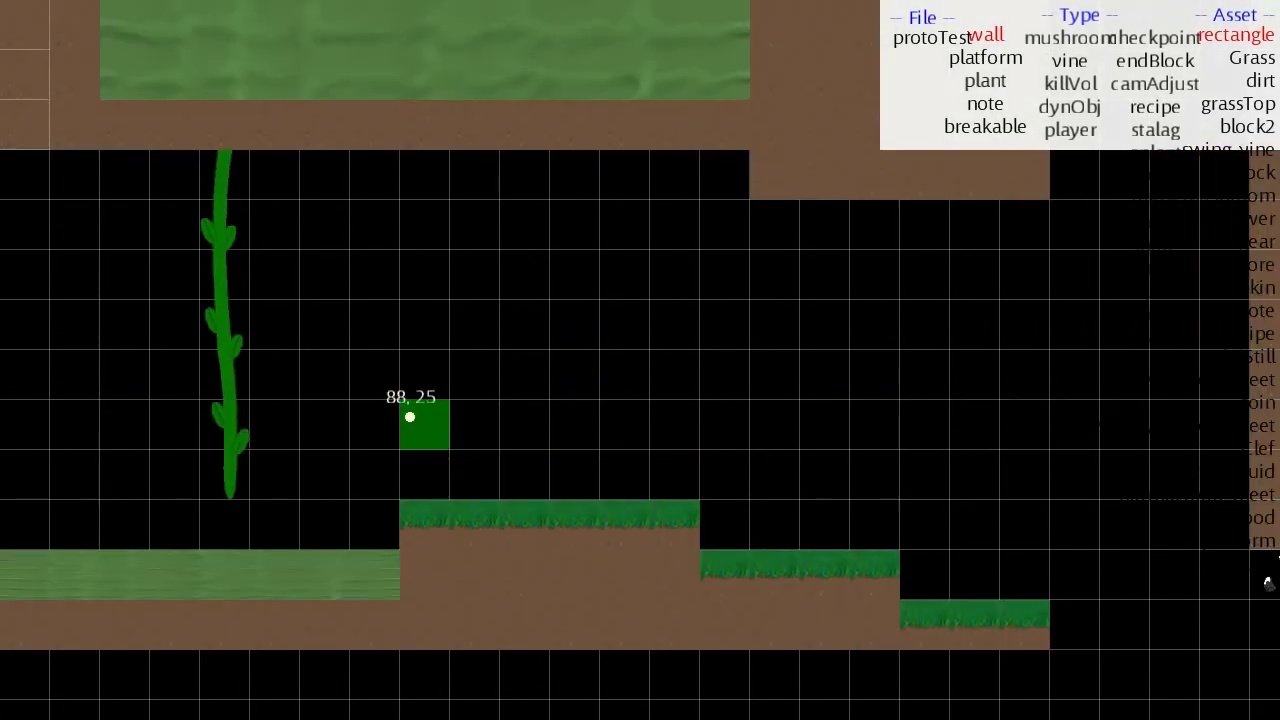
pyautogui.hscroll(-11, 252, 365)
pyautogui.scroll(-3, 251, 367)
pyautogui.hscroll(-6, 251, 367)
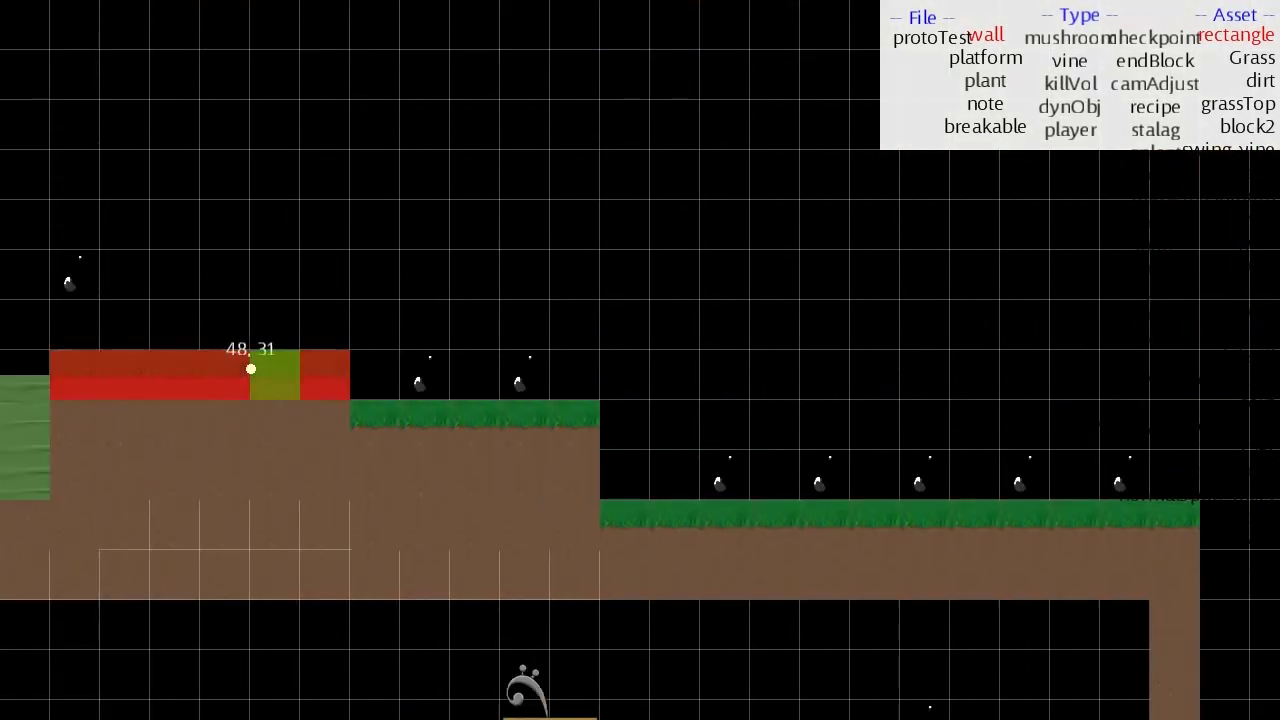
# Check the passage between the lower vine and the far wall, including the long green liquid pit and the cave beneath it
pyautogui.hscroll(12, 250, 367)
pyautogui.hscroll(-9, 251, 366)
pyautogui.hscroll(8, 250, 366)
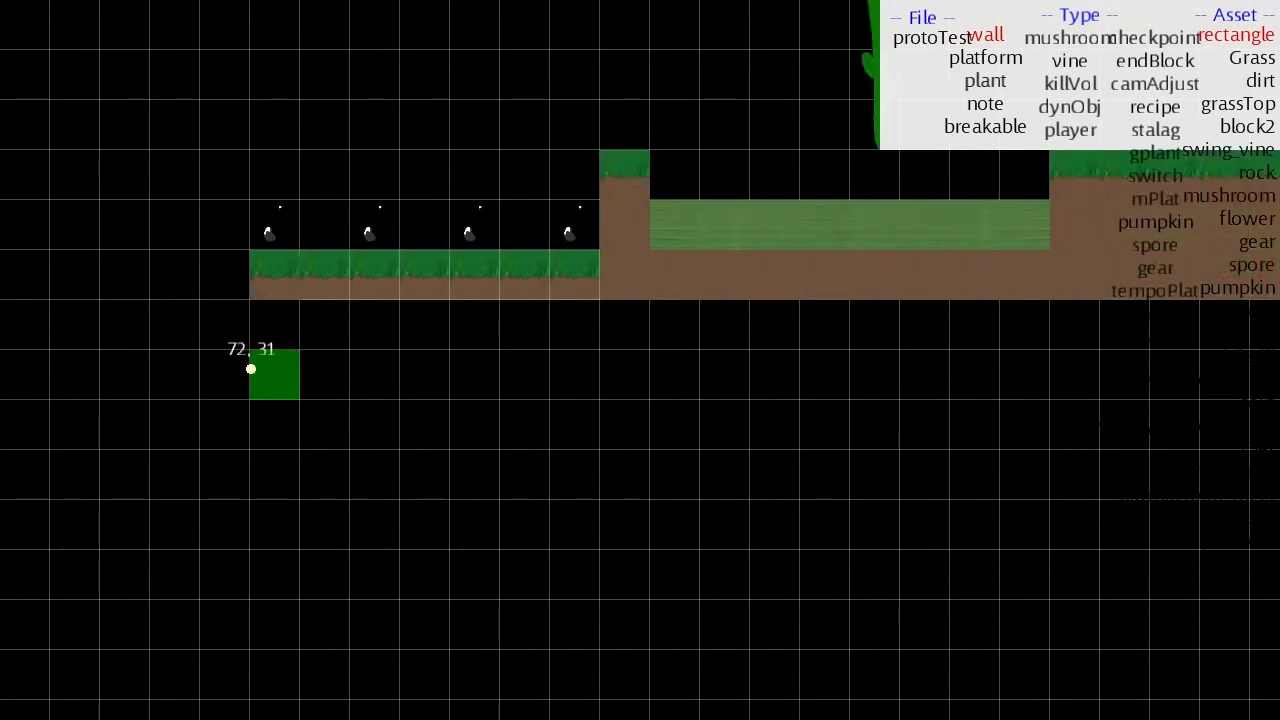
pyautogui.hscroll(7, 308, 290)
pyautogui.scroll(2, 310, 325)
pyautogui.hscroll(-14, 311, 329)
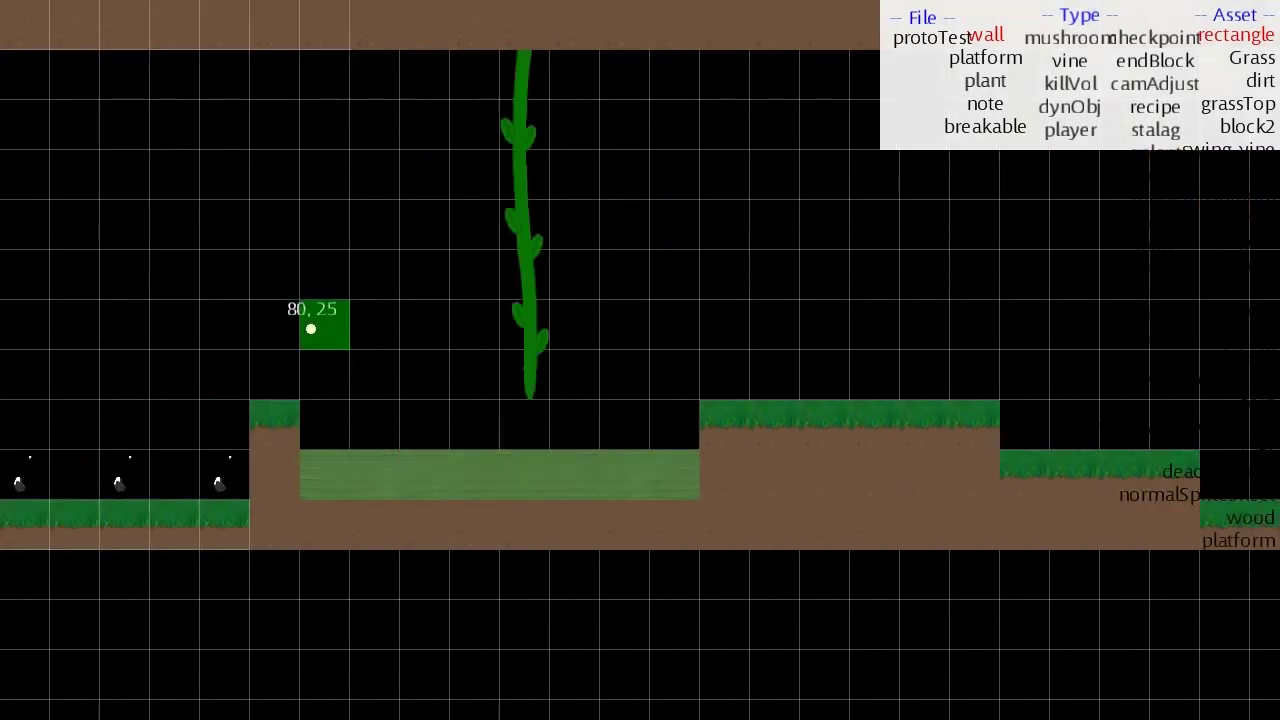
pyautogui.hscroll(-10, 311, 329)
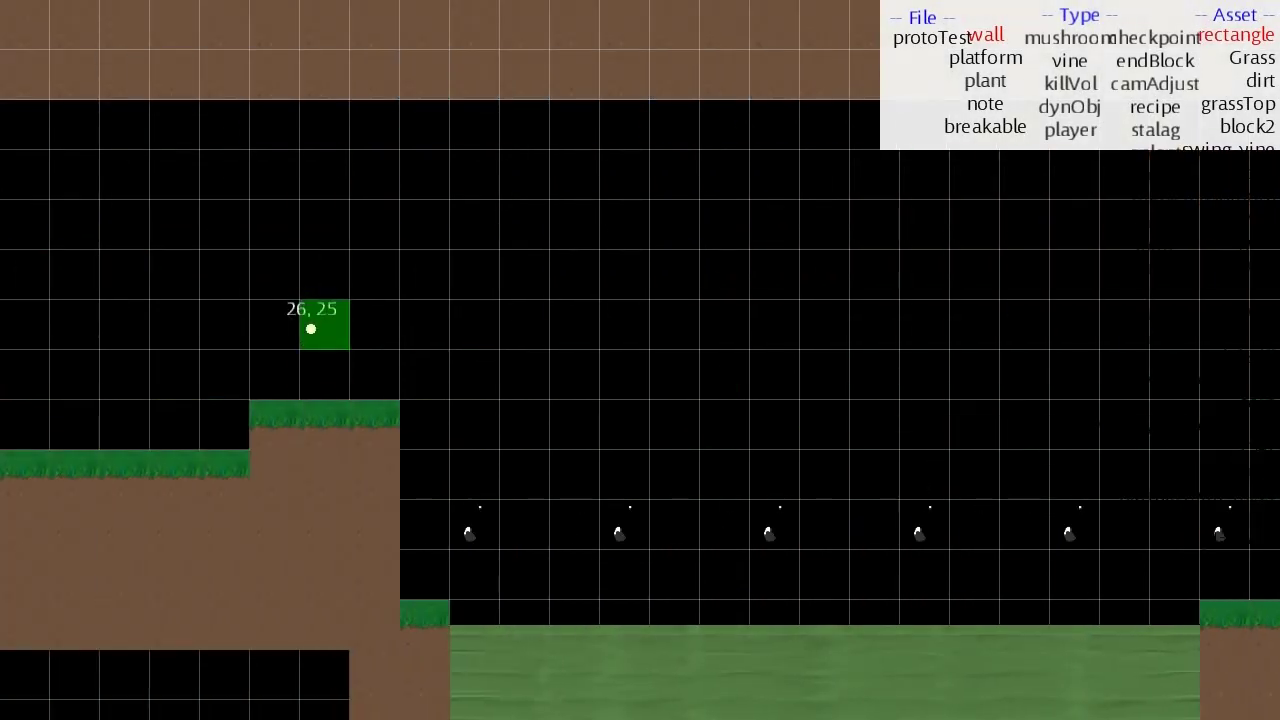
pyautogui.hscroll(-1, 311, 329)
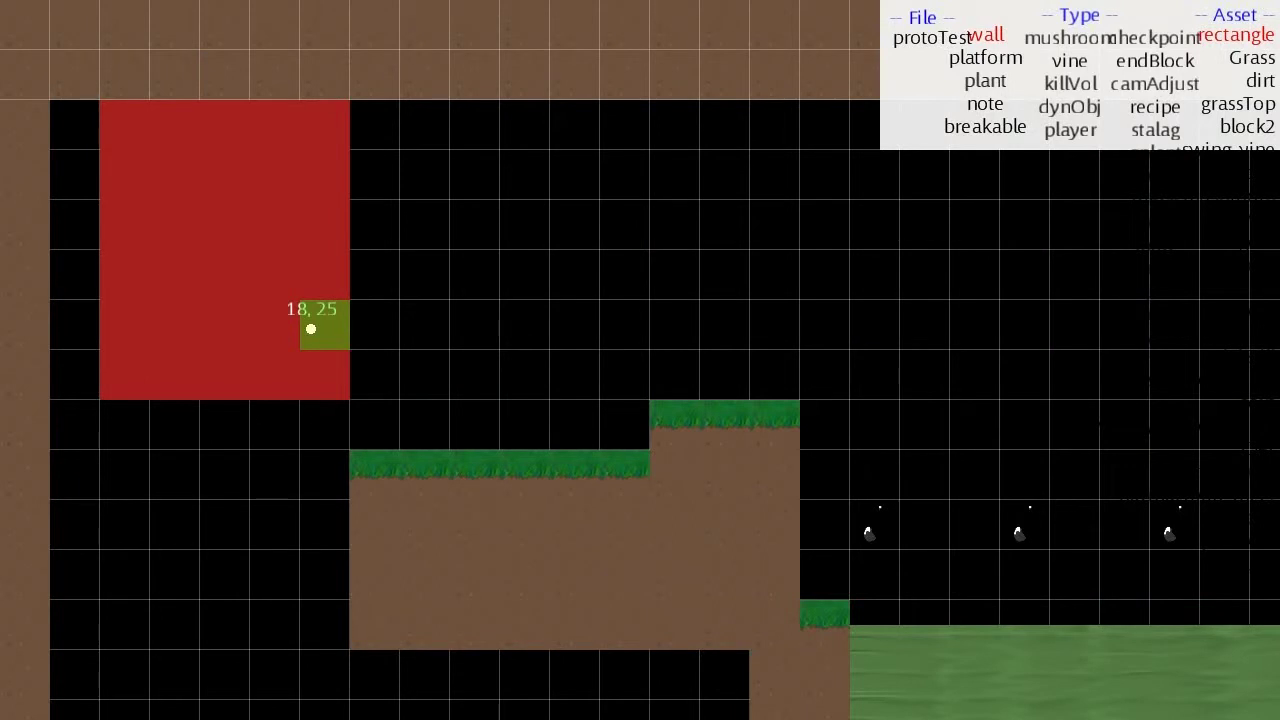
pyautogui.scroll(-4, 311, 329)
pyautogui.hscroll(4, 311, 329)
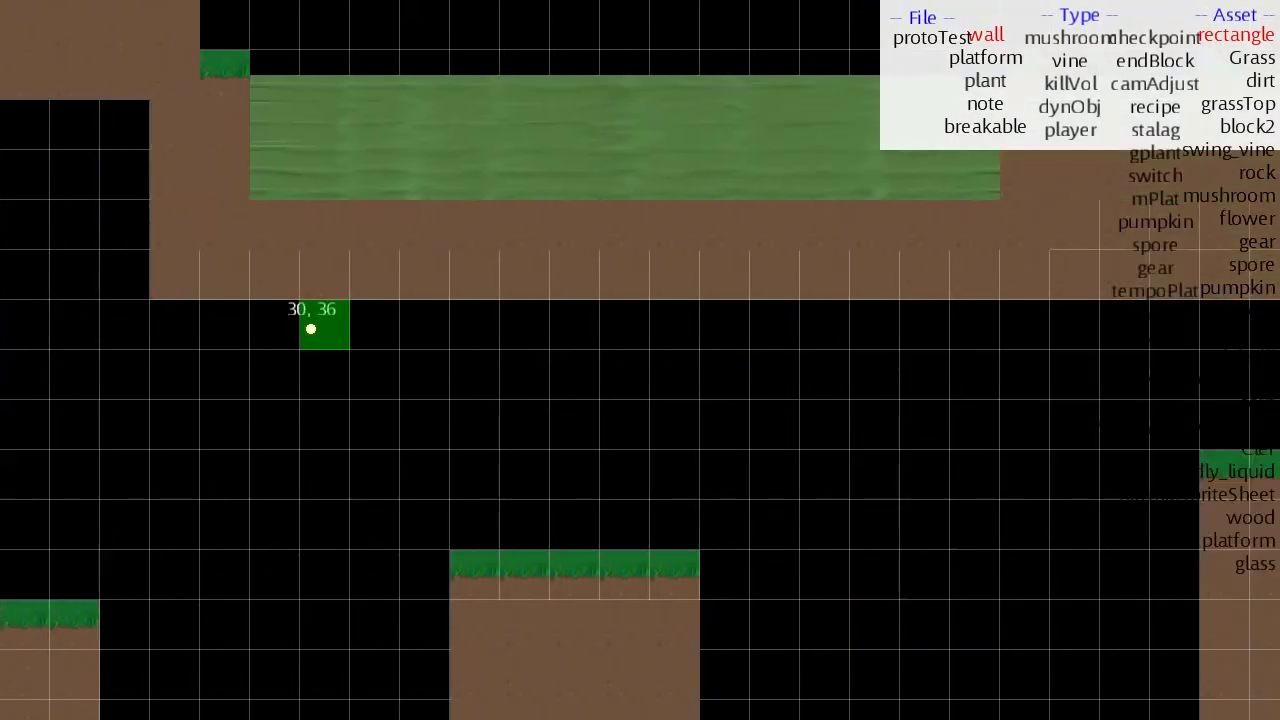
# Examine the cave beneath the long green liquid pit, from the far wall's lower pit and grass steps up to the raised ledge
pyautogui.hscroll(-2, 311, 329)
pyautogui.hscroll(-2, 311, 329)
pyautogui.hscroll(1, 311, 329)
pyautogui.hscroll(-4, 311, 329)
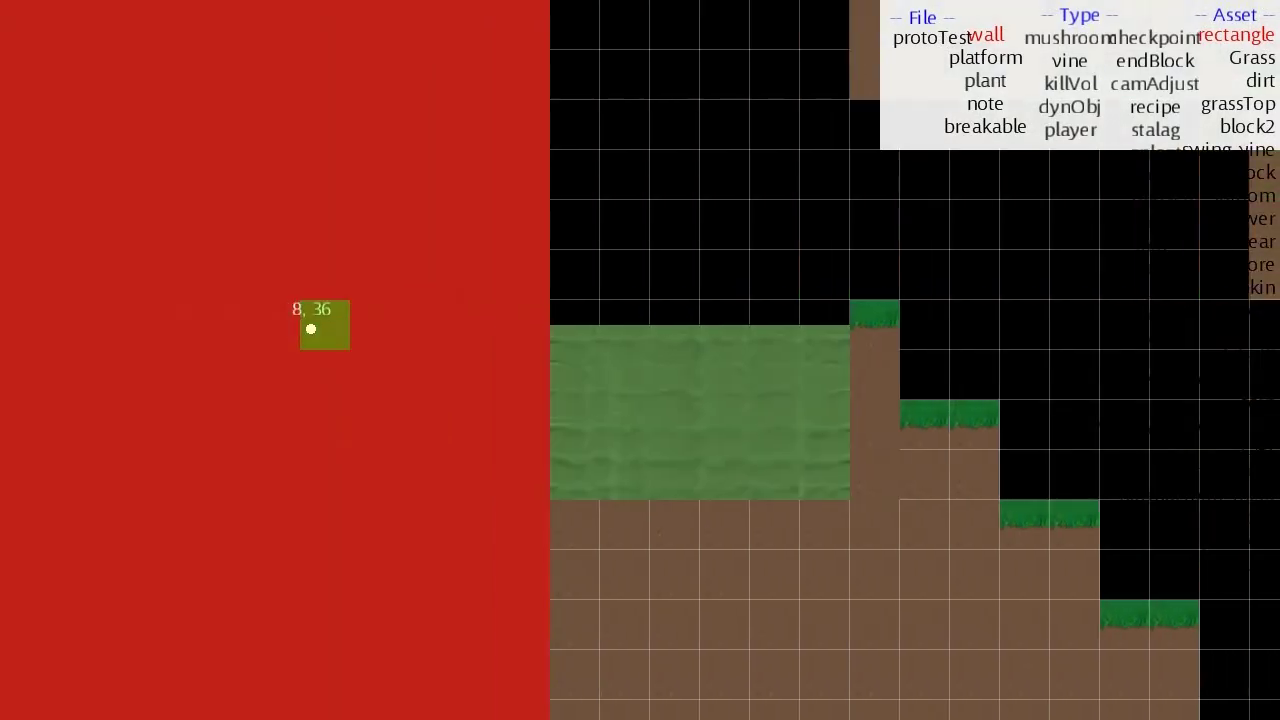
pyautogui.hscroll(4, 311, 329)
pyautogui.scroll(3, 311, 329)
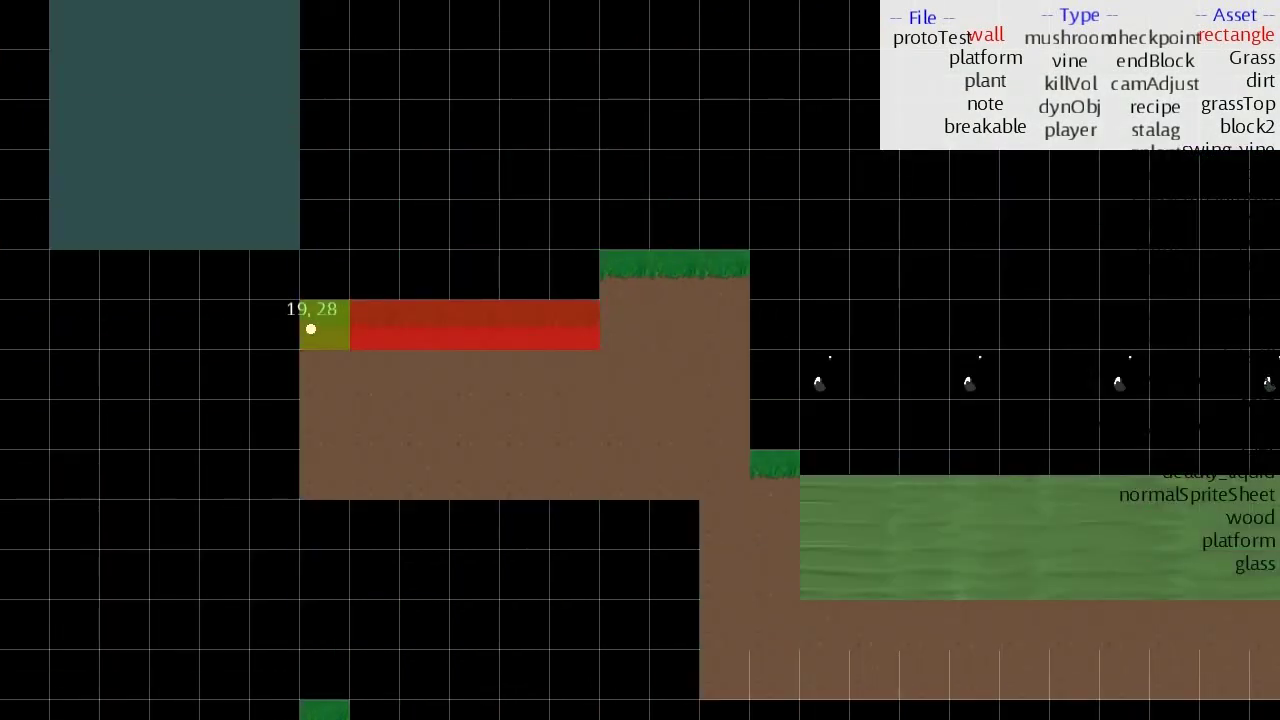
pyautogui.hscroll(4, 311, 329)
pyautogui.hscroll(-2, 311, 329)
pyautogui.scroll(-2, 311, 329)
pyautogui.hscroll(-2, 311, 329)
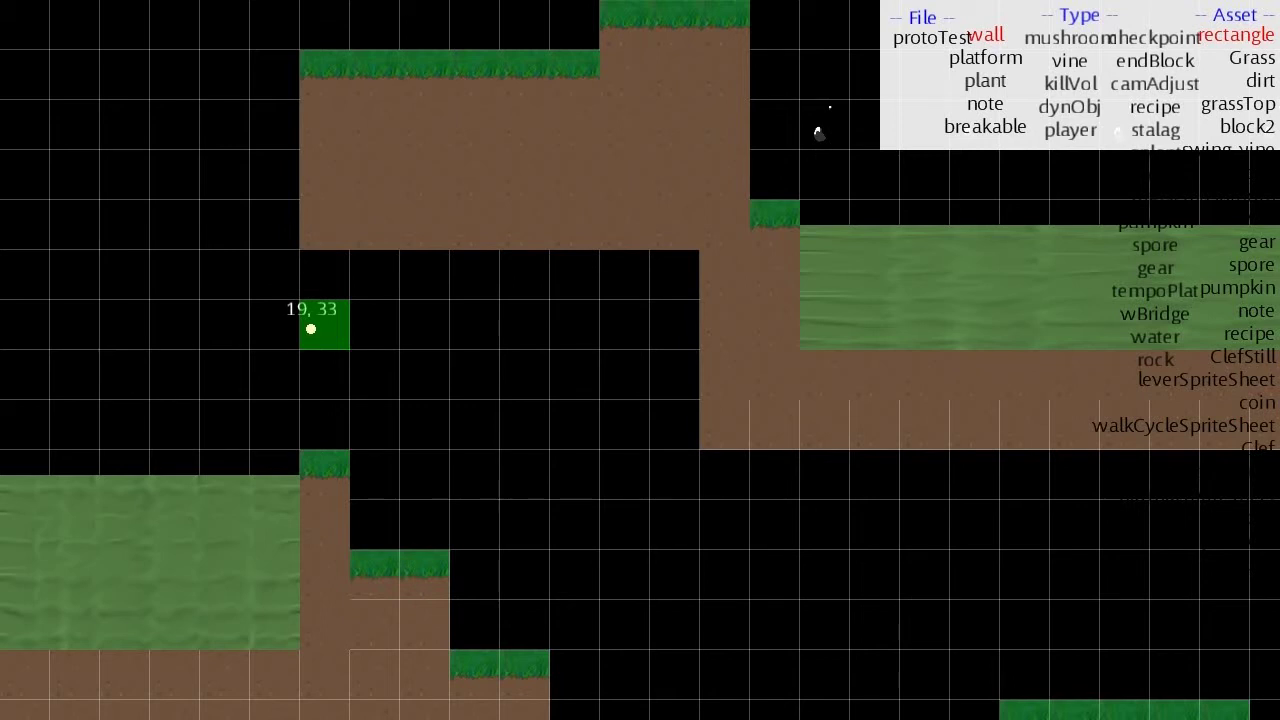
# Inspect the pink flower ledge below the wooden bridge, the dividing wall beside it and the teal block underneath
pyautogui.press('Down')
pyautogui.press('Right')
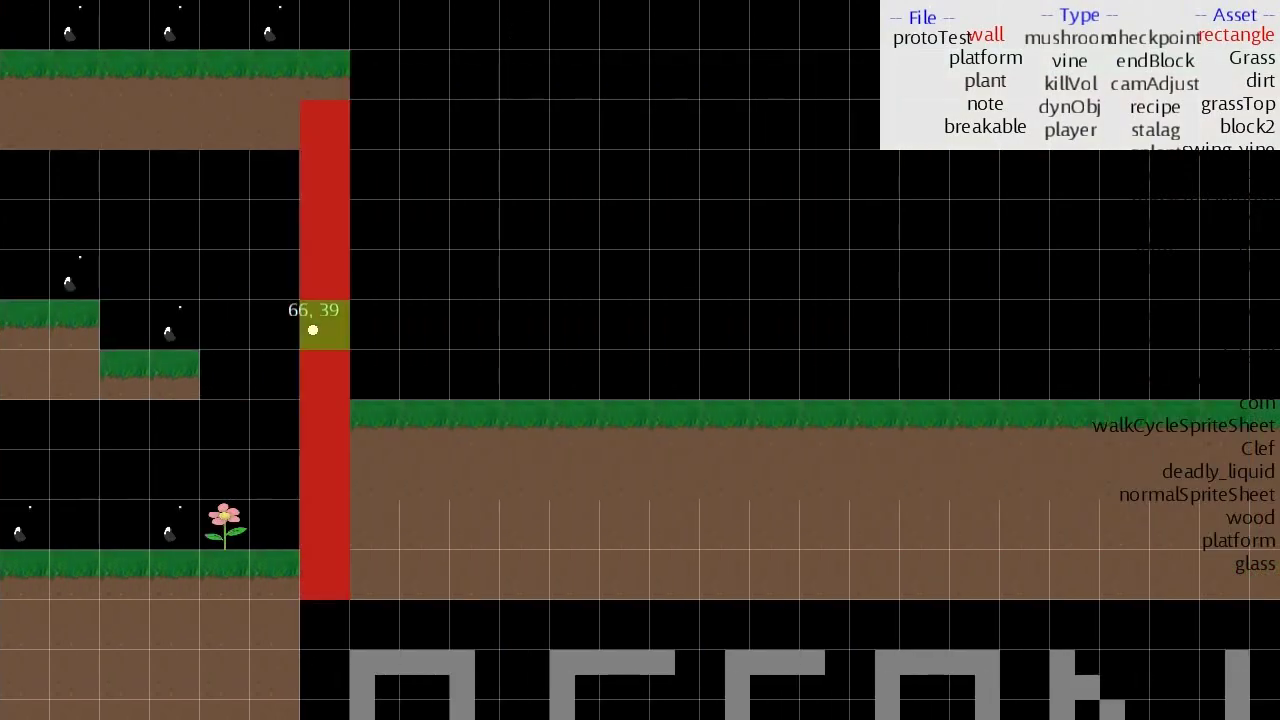
pyautogui.press('Down')
pyautogui.press('Down')
pyautogui.press('Down')
pyautogui.press('Down')
pyautogui.press('Down')
pyautogui.press('Down')
pyautogui.press('Down')
pyautogui.press('Down')
pyautogui.press('Down')
pyautogui.press('Down')
pyautogui.press('Down')
pyautogui.press('Down')
pyautogui.press('Left')
pyautogui.press('Left')
pyautogui.press('Left')
pyautogui.press('Left')
pyautogui.press('Left')
pyautogui.press('Left')
pyautogui.press('Left')
pyautogui.press('Left')
pyautogui.press('Left')
pyautogui.press('Right')
pyautogui.press('Right')
pyautogui.press('Right')
pyautogui.press('Up')
pyautogui.press('Up')
pyautogui.press('Up')
pyautogui.press('Up')
pyautogui.press('Up')
pyautogui.press('Up')
pyautogui.press('Up')
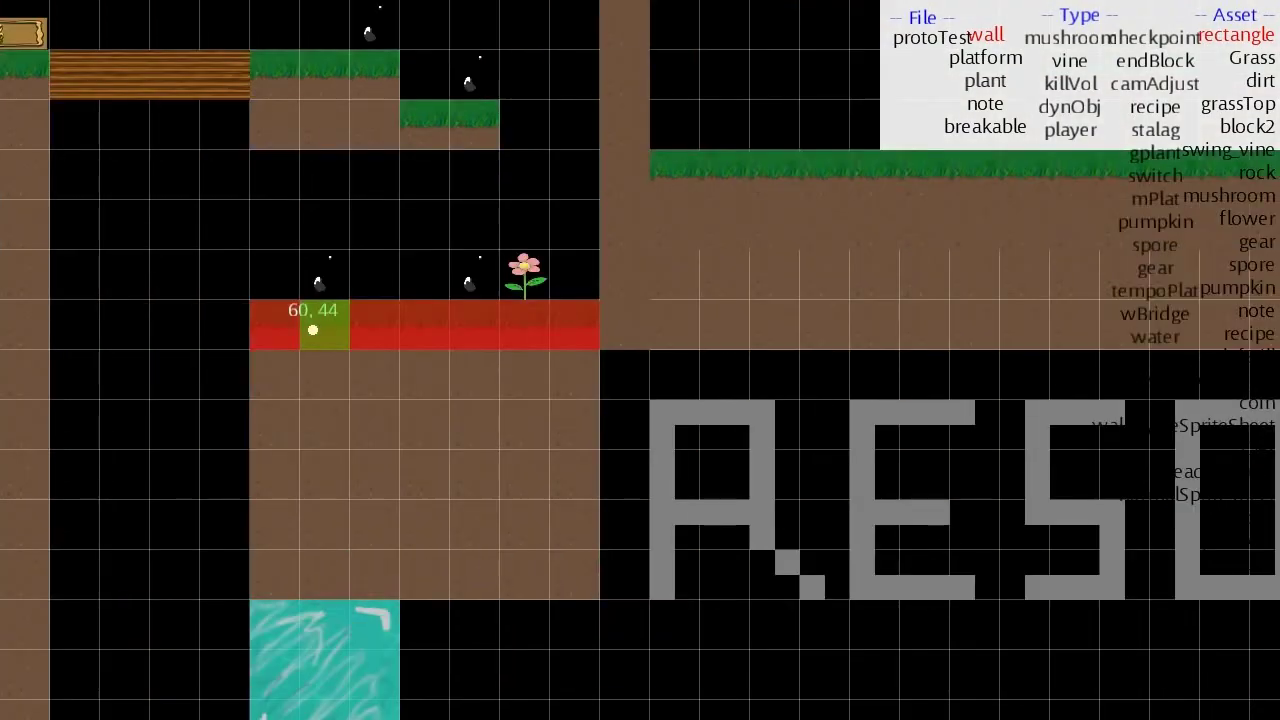
# Survey the underground corridor beneath the RESONANCE block lettering, including its pickups and the scroll
pyautogui.press('Down')
pyautogui.press('Down')
pyautogui.press('Down')
pyautogui.press('Down')
pyautogui.press('Down')
pyautogui.press('Down')
pyautogui.press('Right')
pyautogui.press('Right')
pyautogui.press('Right')
pyautogui.press('Right')
pyautogui.press('Right')
pyautogui.press('Right')
pyautogui.press('Right')
pyautogui.press('Right')
pyautogui.press('Right')
pyautogui.press('Right')
pyautogui.press('Right')
pyautogui.press('Right')
pyautogui.press('Right')
pyautogui.press('Right')
pyautogui.press('Right')
pyautogui.press('Right')
pyautogui.press('Right')
pyautogui.press('Right')
pyautogui.press('Right')
pyautogui.press('Right')
pyautogui.press('Left')
pyautogui.press('Left')
pyautogui.press('Left')
pyautogui.press('Left')
pyautogui.press('Left')
pyautogui.press('Left')
pyautogui.press('Left')
pyautogui.press('Left')
pyautogui.press('Left')
pyautogui.press('Left')
pyautogui.press('Left')
pyautogui.press('Left')
pyautogui.press('Left')
pyautogui.press('Left')
pyautogui.press('Left')
pyautogui.press('Left')
pyautogui.press('Left')
pyautogui.press('Left')
pyautogui.press('Left')
pyautogui.press('Left')
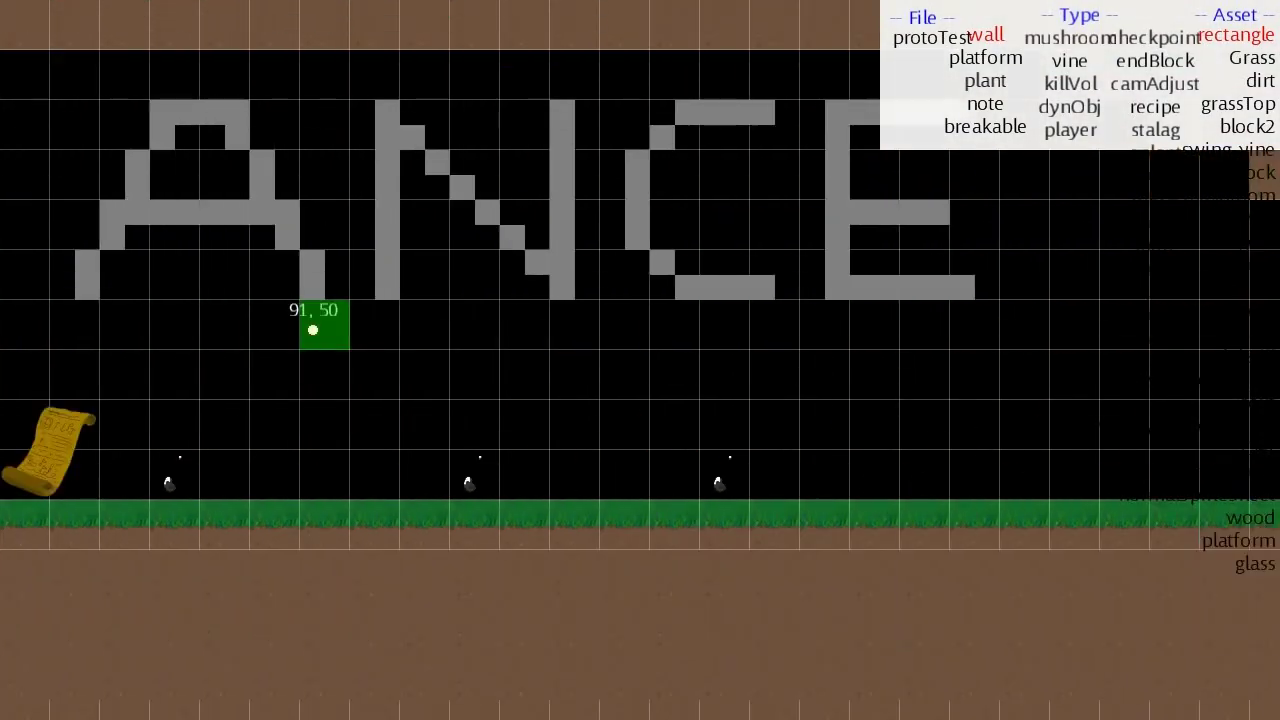
# Look over the RESONANCE lettering letter by letter, from its start across to the second N
pyautogui.press('Left')
pyautogui.press('Left')
pyautogui.press('Left')
pyautogui.press('Left')
pyautogui.press('Left')
pyautogui.press('Left')
pyautogui.press('Left')
pyautogui.press('Left')
pyautogui.press('Up')
pyautogui.press('Up')
pyautogui.press('Up')
pyautogui.press('Up')
pyautogui.press('Up')
pyautogui.press('Down')
pyautogui.press('Down')
pyautogui.press('Down')
pyautogui.press('Down')
pyautogui.press('Left')
pyautogui.press('Left')
pyautogui.press('Left')
pyautogui.press('Left')
pyautogui.press('Left')
pyautogui.press('Left')
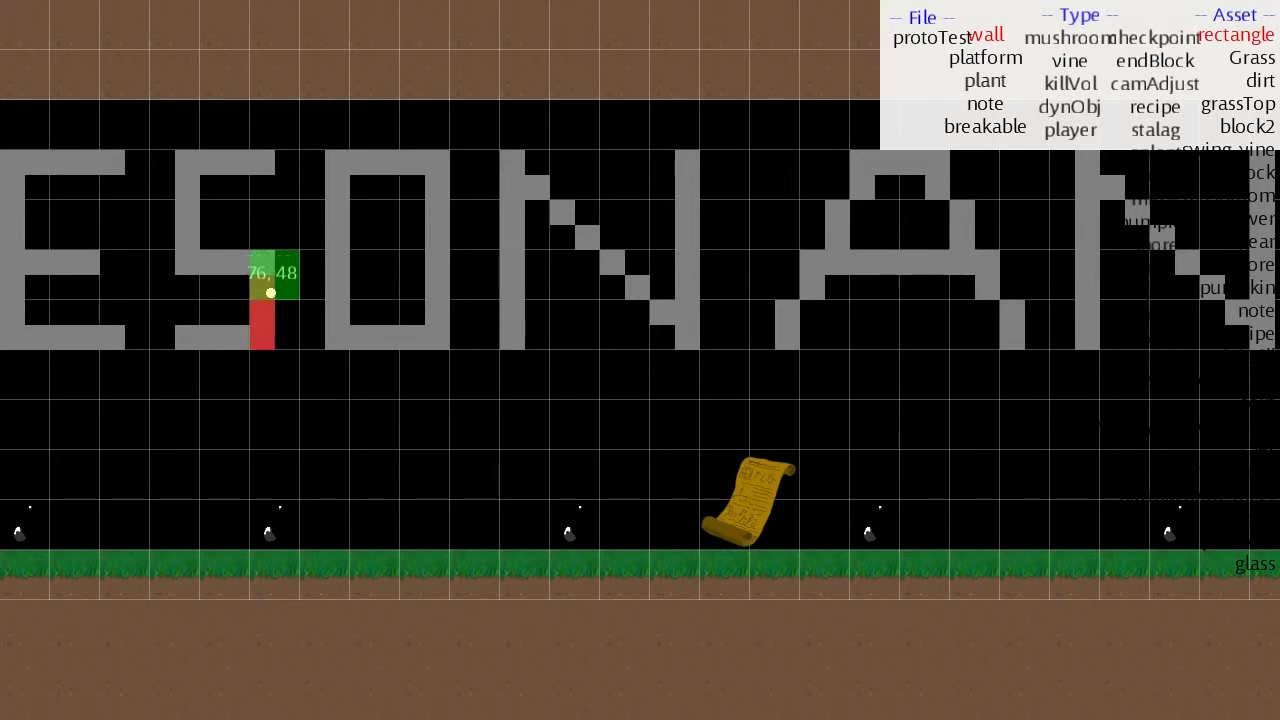
pyautogui.press('Right')
pyautogui.press('Left')
pyautogui.press('Right')
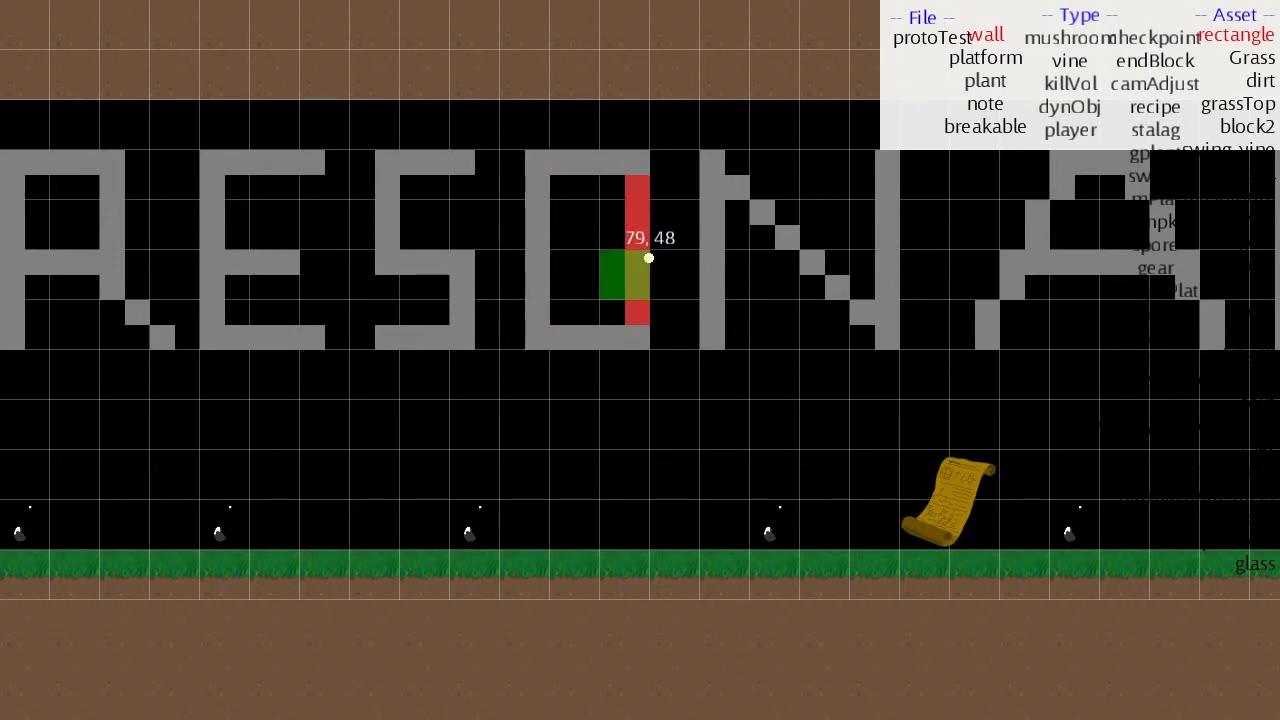
pyautogui.press('Right')
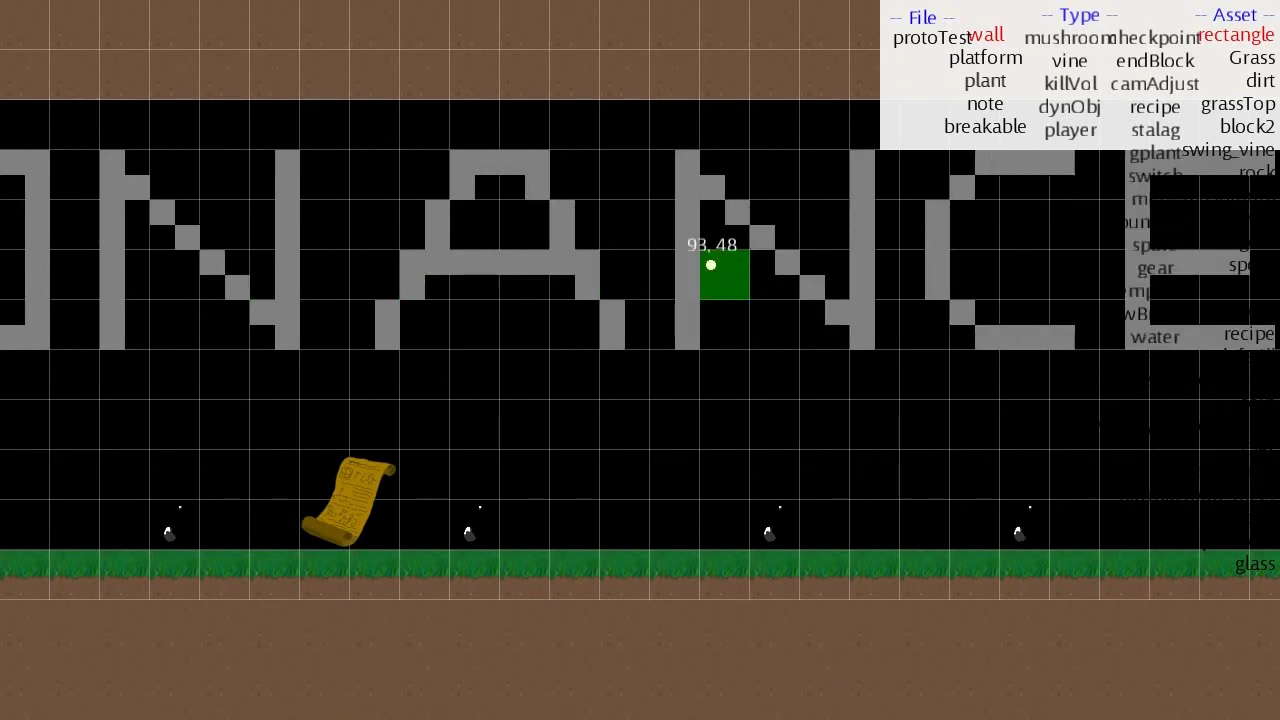
# Follow the route past the lettering over the cyan water pool to the pumpkin alcove and the spiky plants beyond
pyautogui.press('Right')
pyautogui.press('Down')
pyautogui.press('Right')
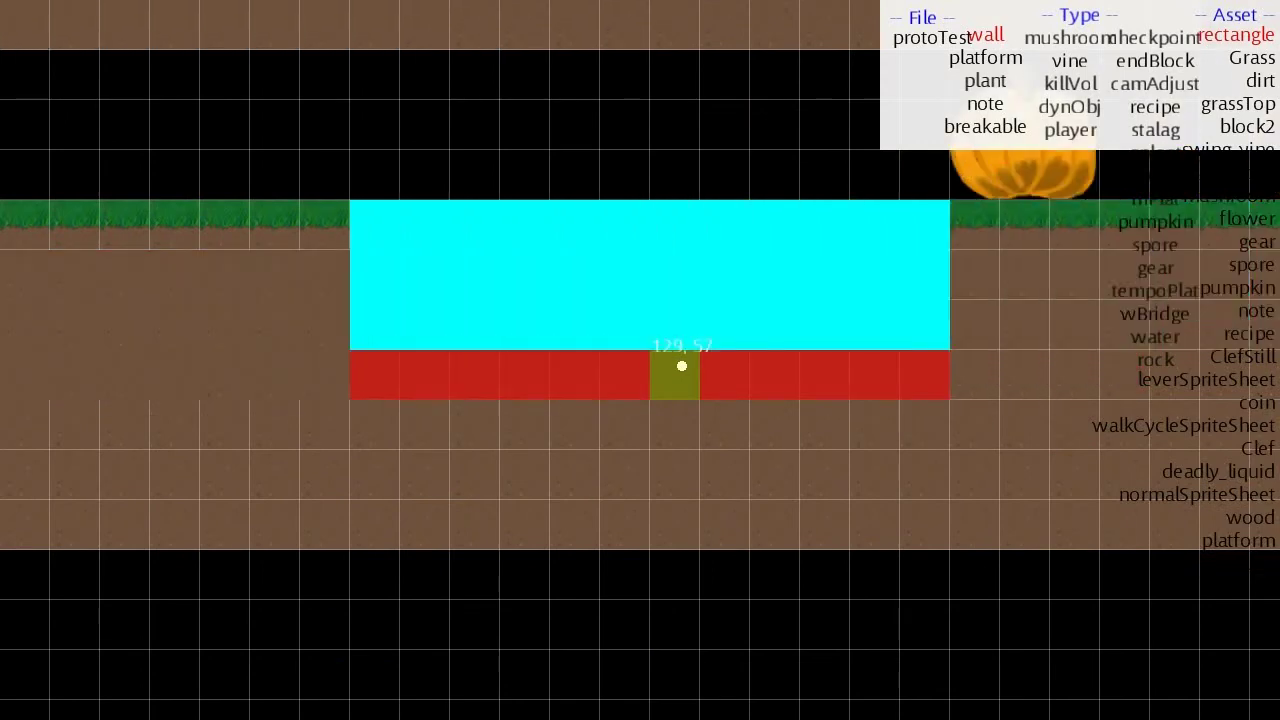
pyautogui.press('Up')
pyautogui.press('Right')
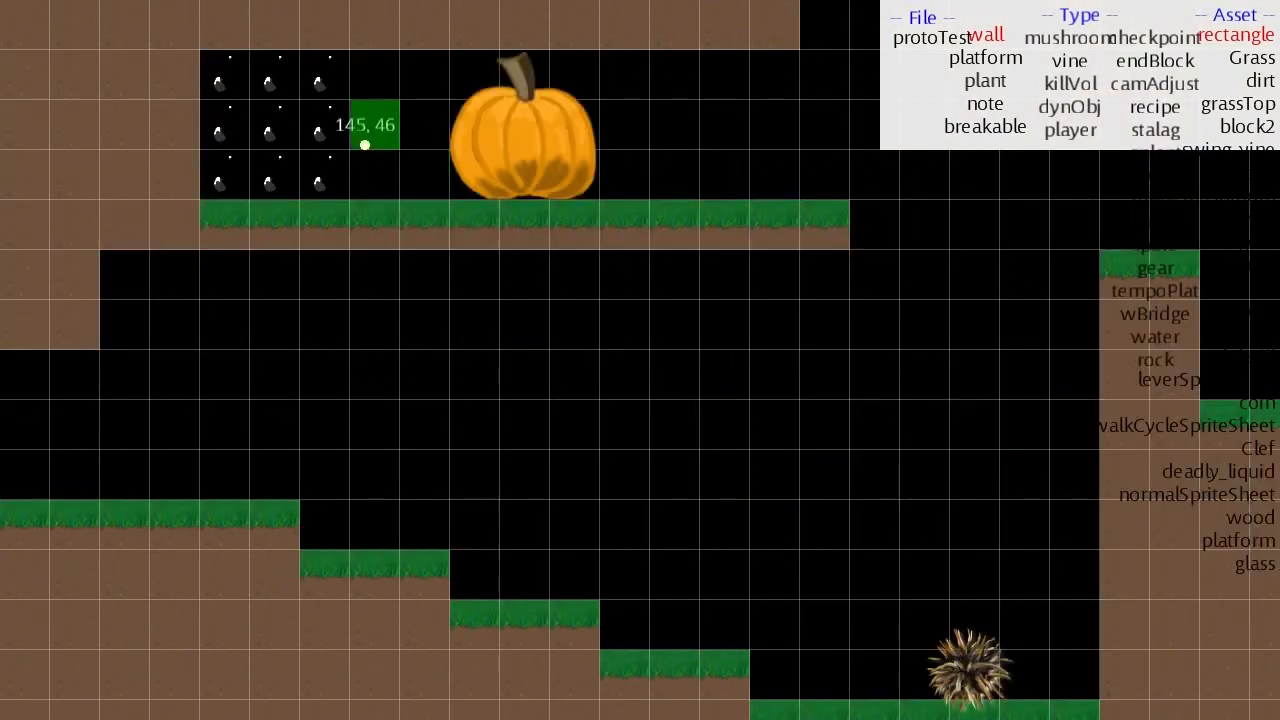
pyautogui.press('Right')
pyautogui.press('Down')
pyautogui.press('Up')
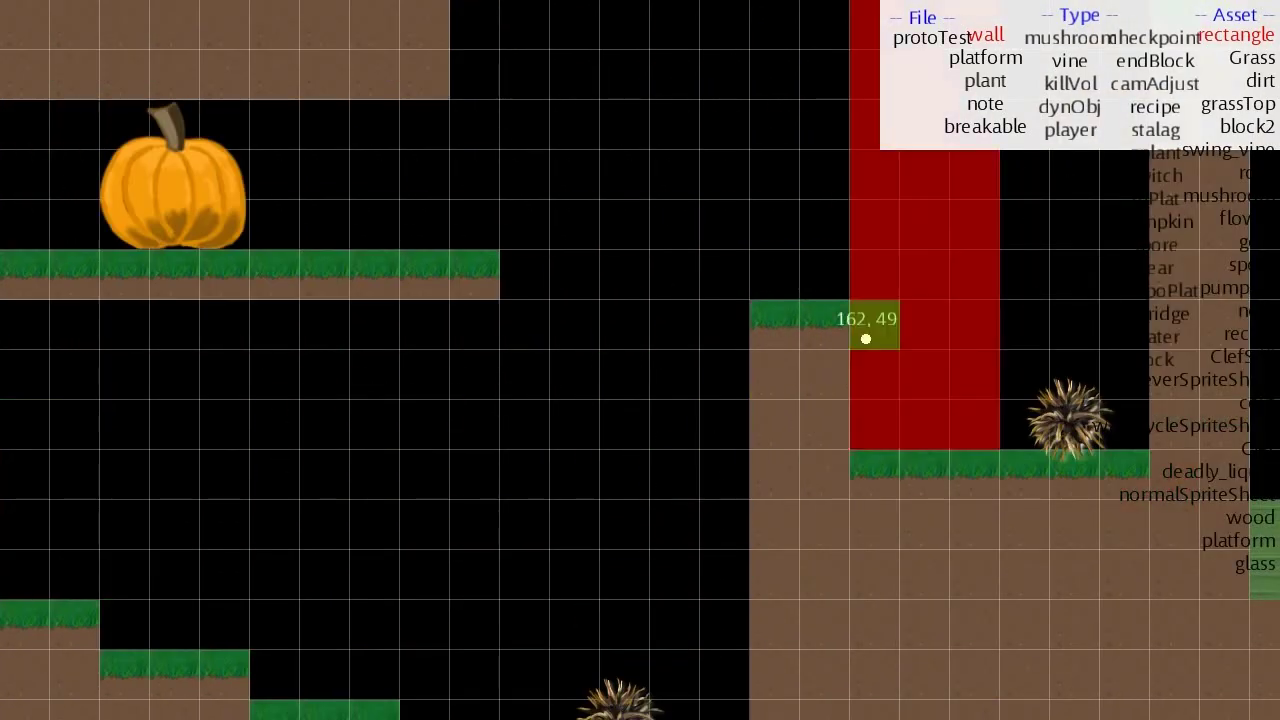
# Review the climb over the tall grass-topped pillars to the arc of pickups above the red mushrooms
pyautogui.press('Right')
pyautogui.press('Up')
pyautogui.press('Down')
pyautogui.press('Up')
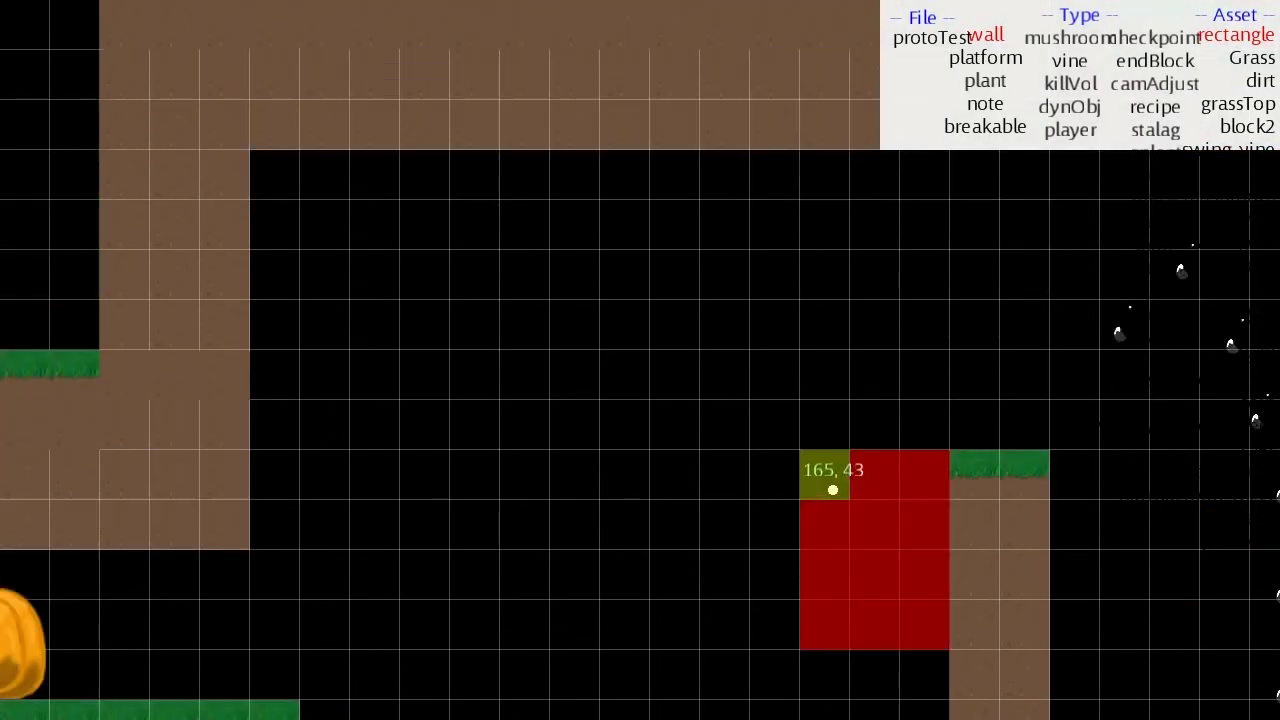
pyautogui.press('Right')
pyautogui.press('Up')
pyautogui.press('Down')
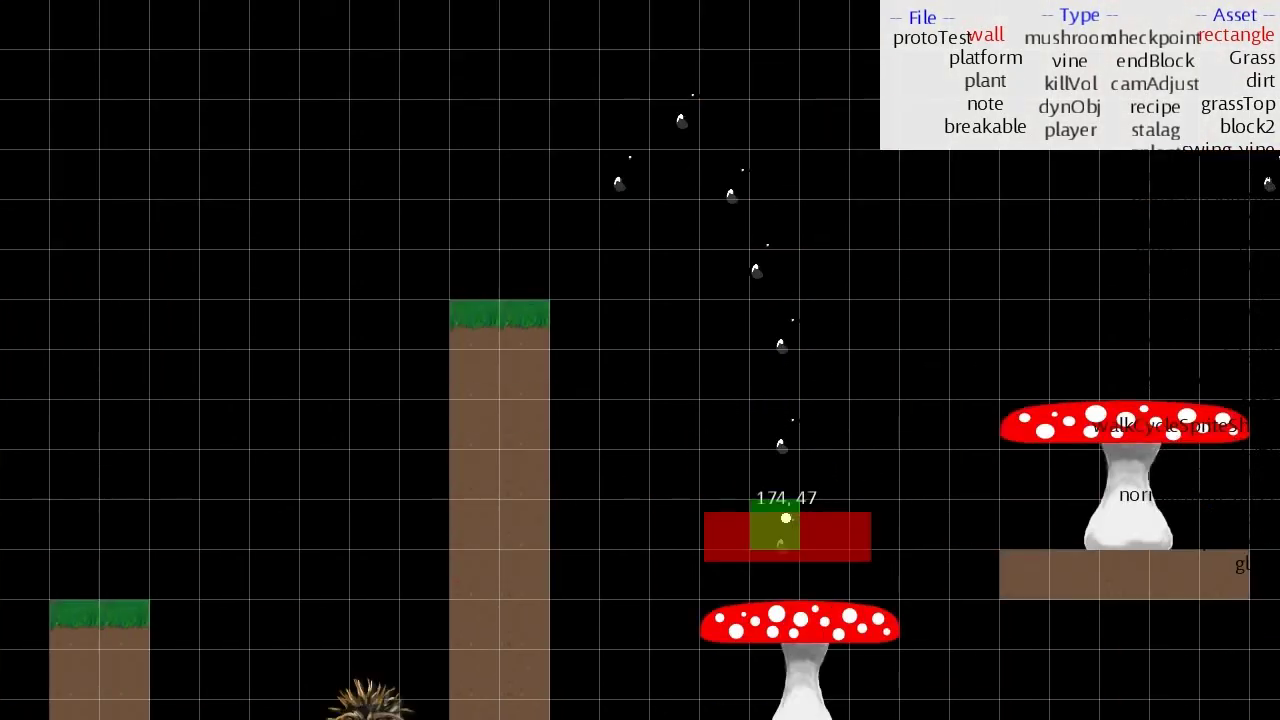
# Return to the level's starting-side boundary wall and check the passage from there to the underground clef bridge
pyautogui.press('Left')
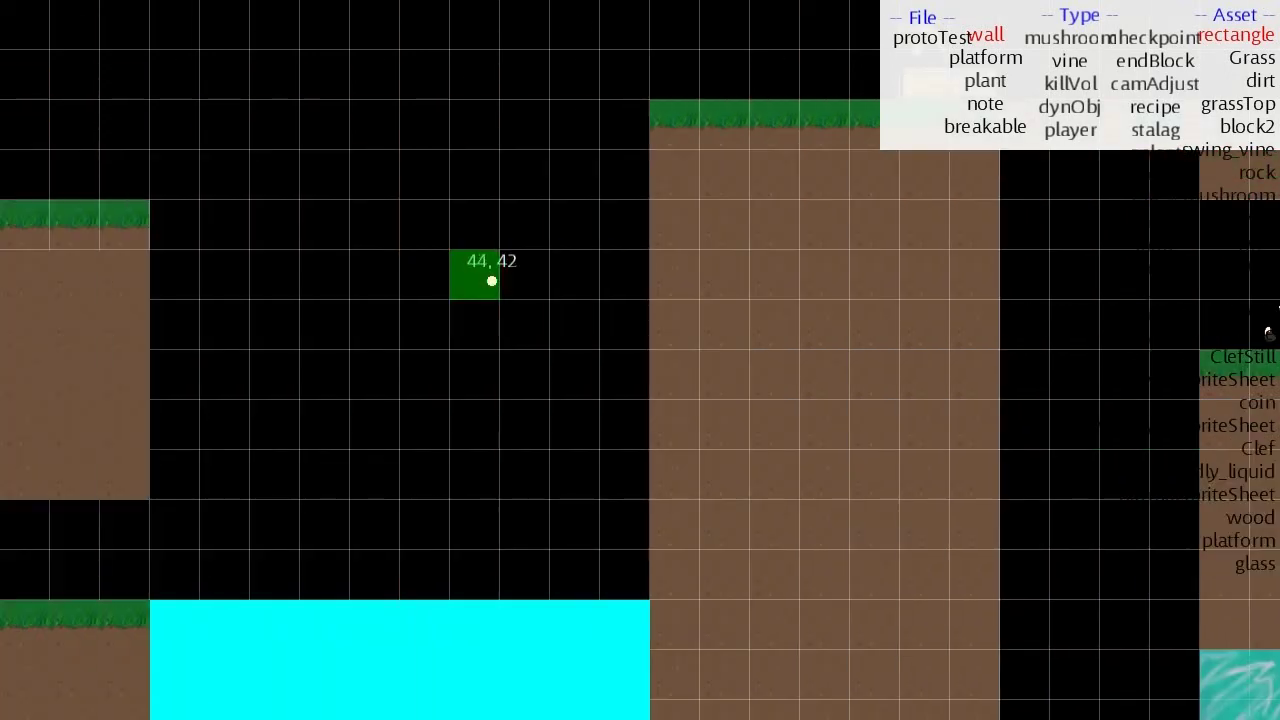
pyautogui.press('Left')
pyautogui.press('Left')
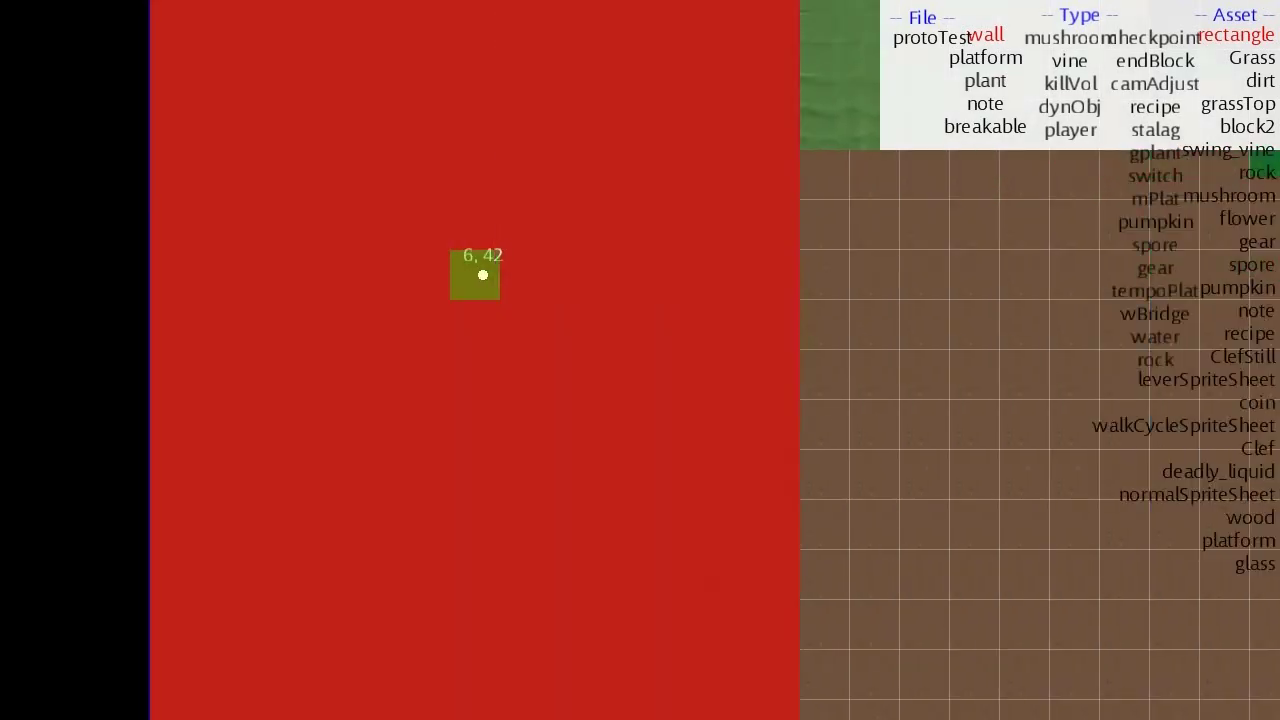
pyautogui.press('Right')
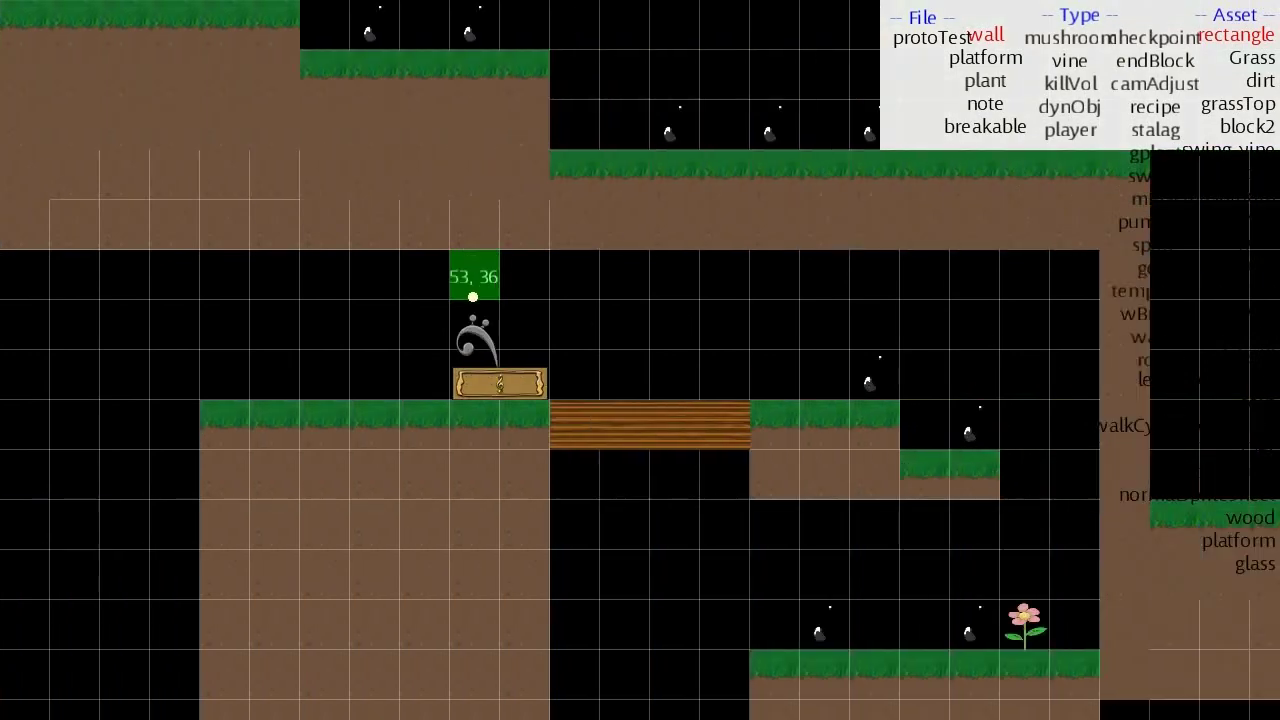
# Retrace the path from the clef bridge through the scroll corridor to the pumpkin alcove and the grass ledge above it
pyautogui.press('Right')
pyautogui.press('Down')
pyautogui.press('Down')
pyautogui.press('Right')
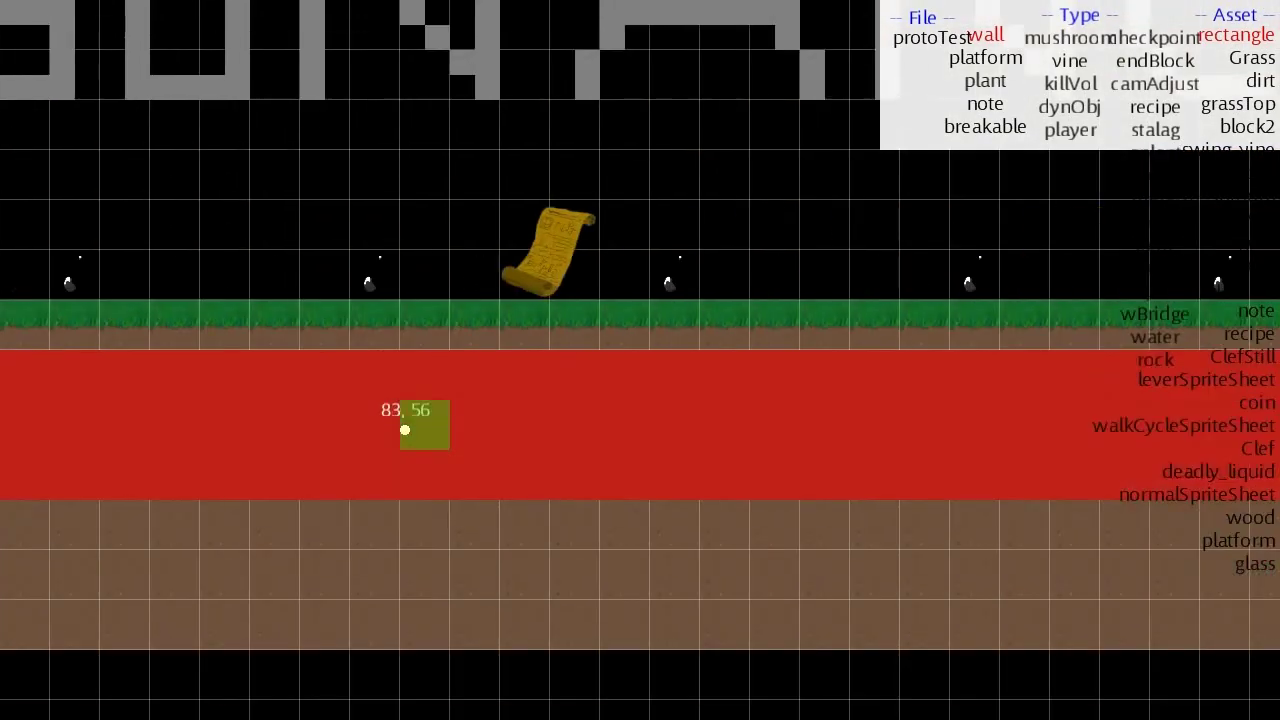
pyautogui.press('Up')
pyautogui.press('Right')
pyautogui.press('Down')
pyautogui.press('Up')
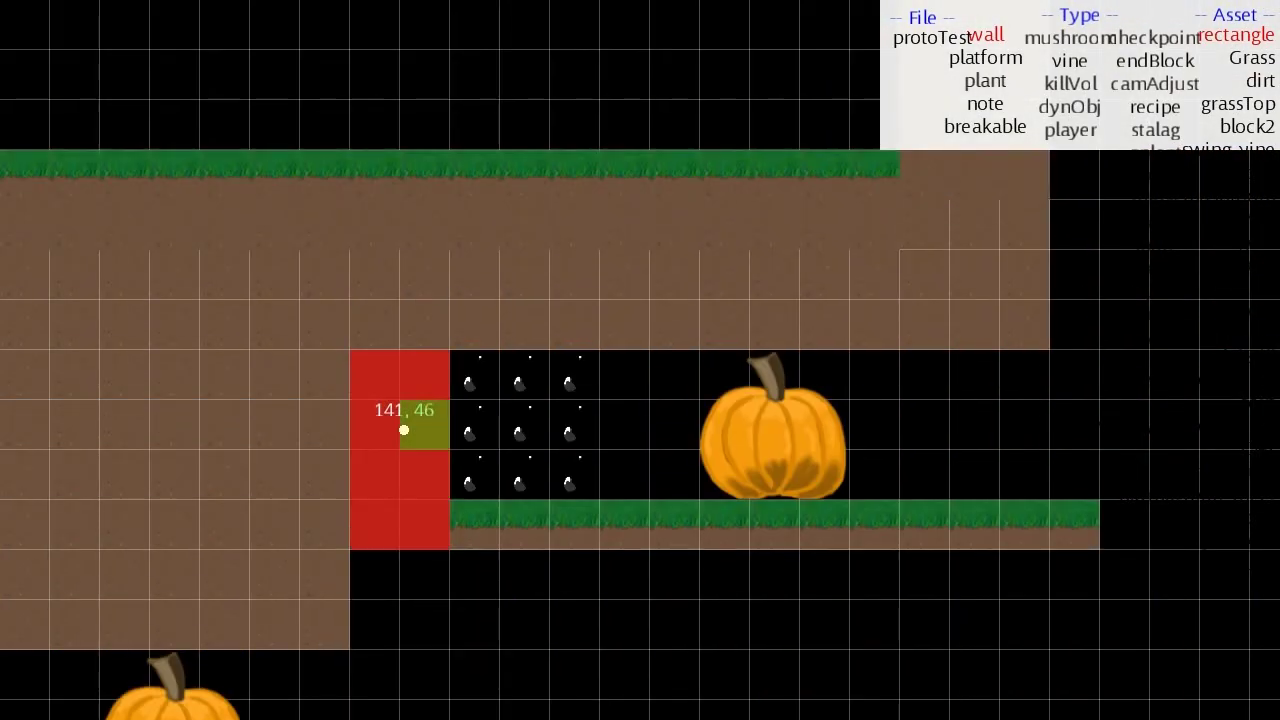
pyautogui.press('Up')
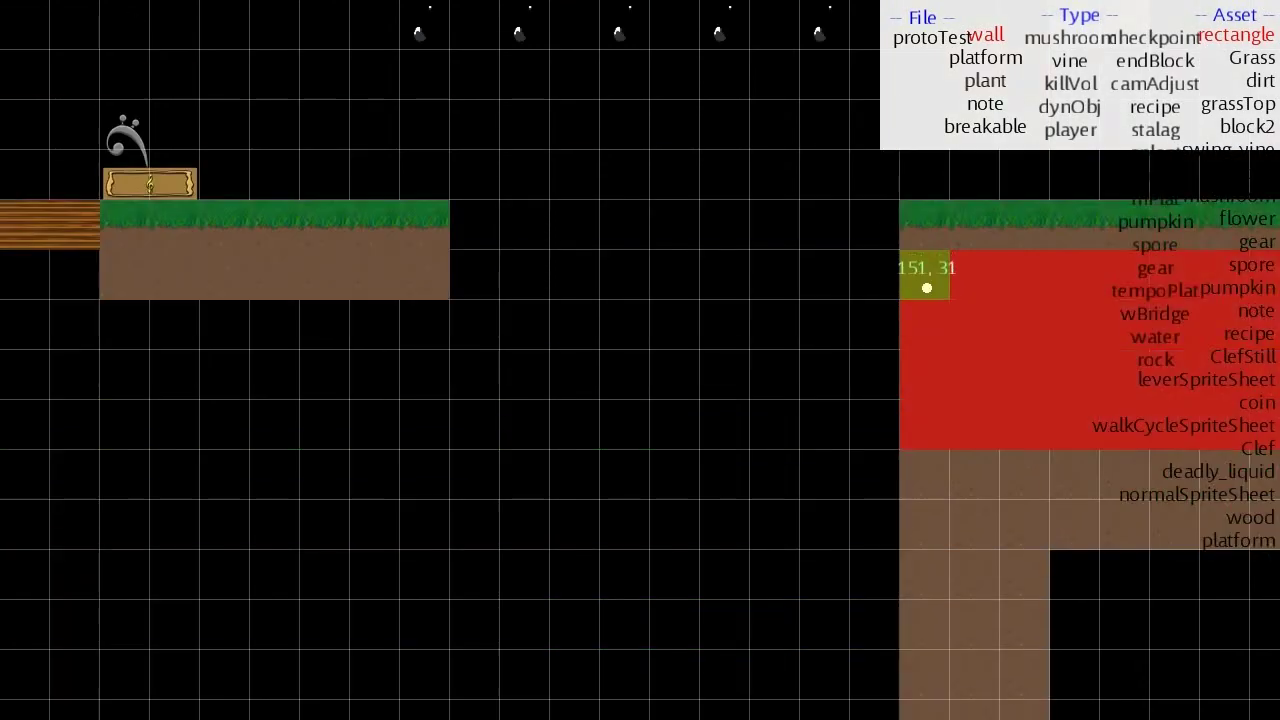
# Compare the upper clef and wooden bridge route with the lower route past the spiky plants to the red mushrooms
pyautogui.press('Left')
pyautogui.press('Up')
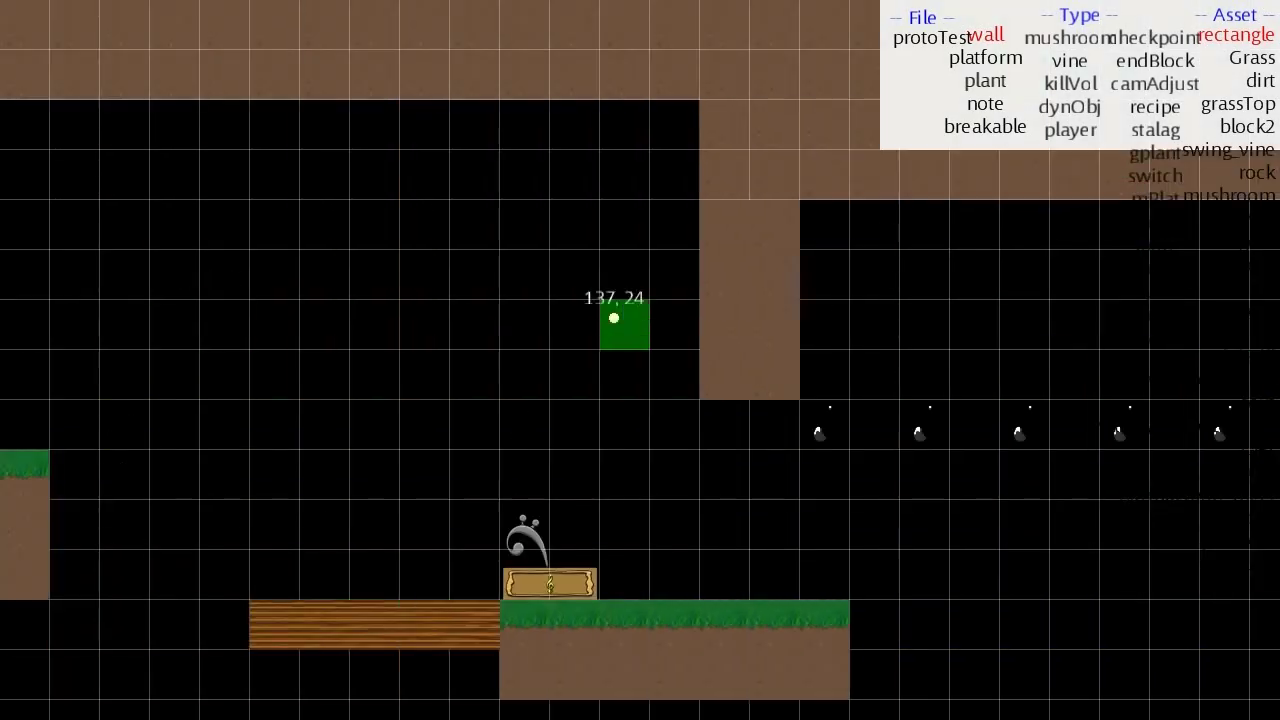
pyautogui.press('Down')
pyautogui.press('Down')
pyautogui.press('Right')
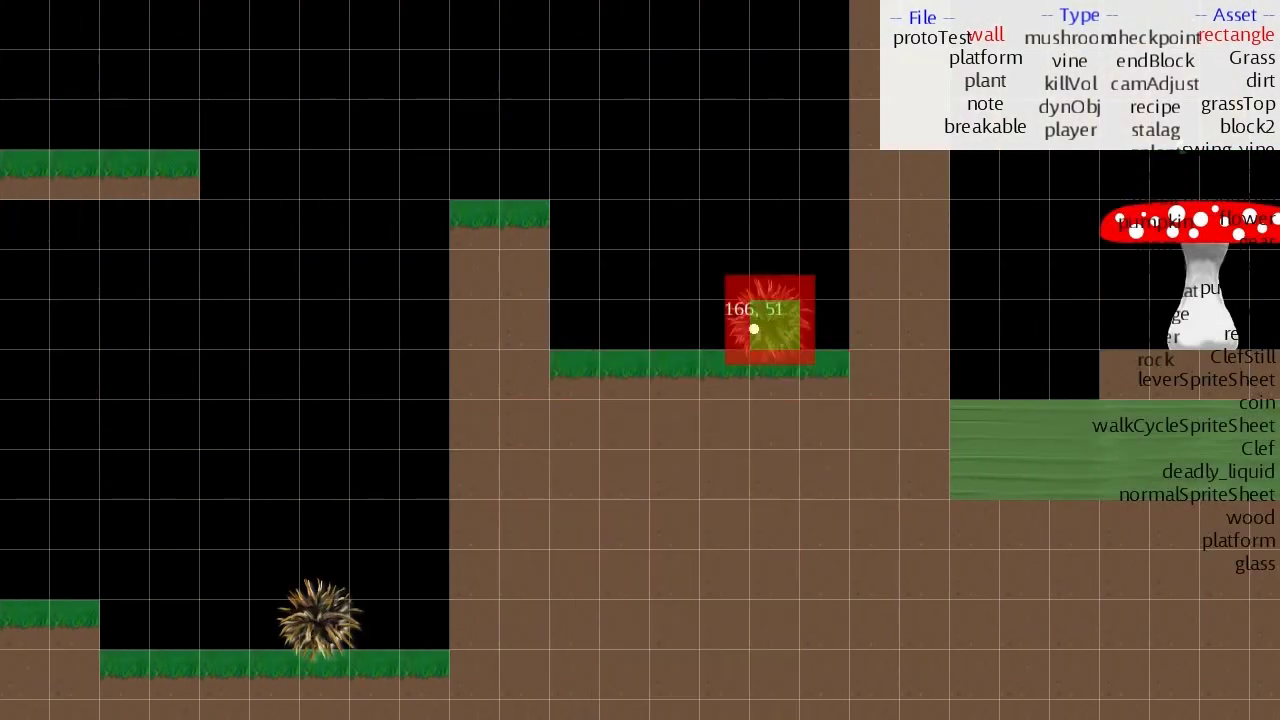
pyautogui.press('Up')
pyautogui.press('Left')
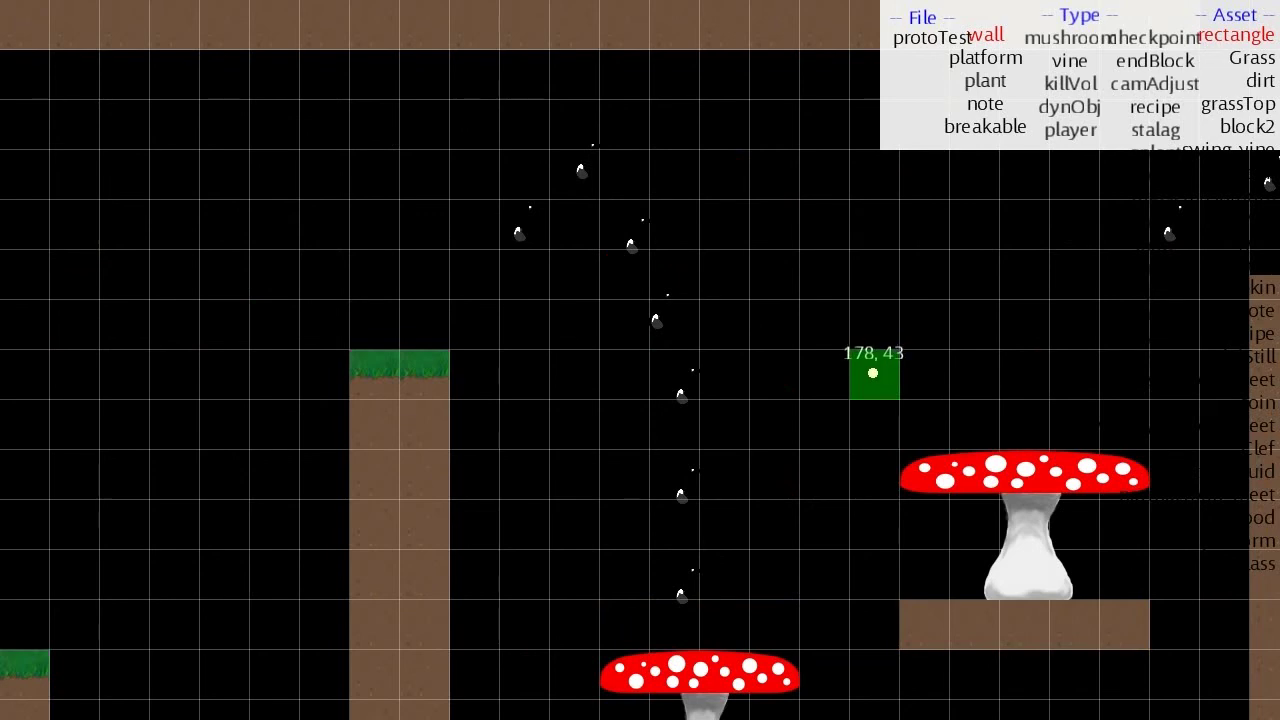
# Check the section beyond the mushrooms, covering the hanging vine, the scroll bridge and the gear in the wooden block structure
pyautogui.press('Right')
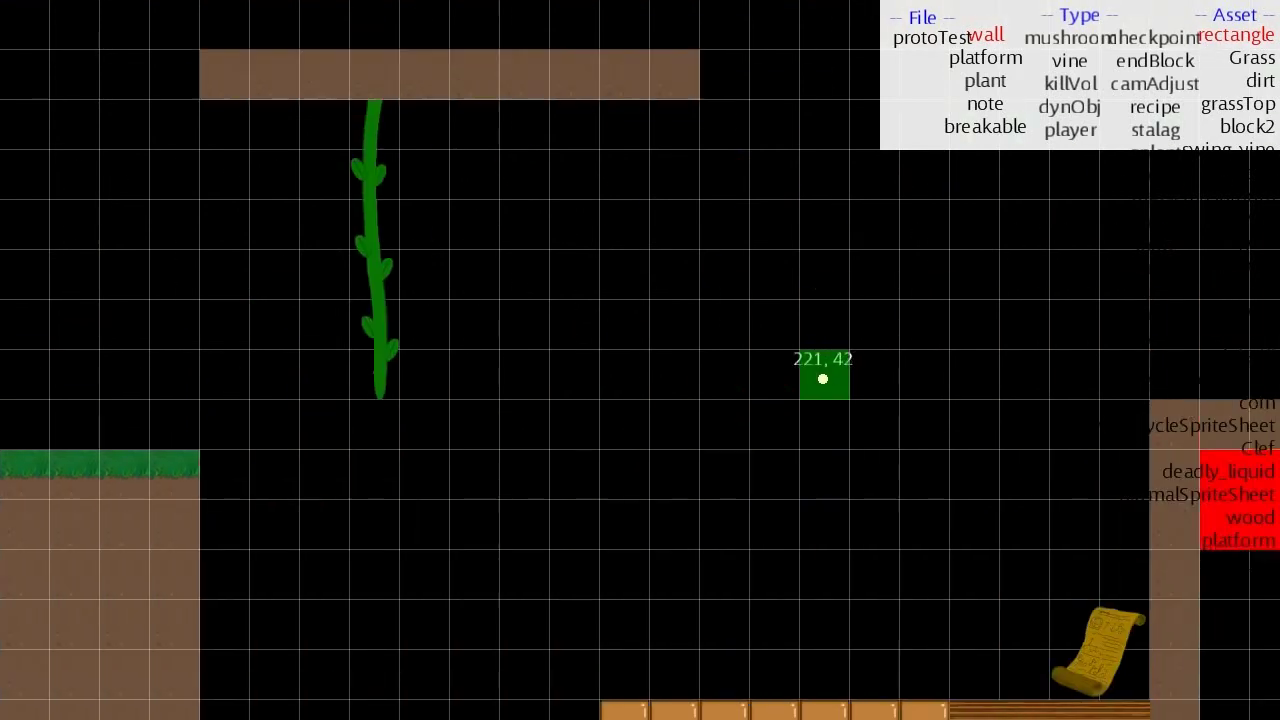
pyautogui.press('Down')
pyautogui.press('Right')
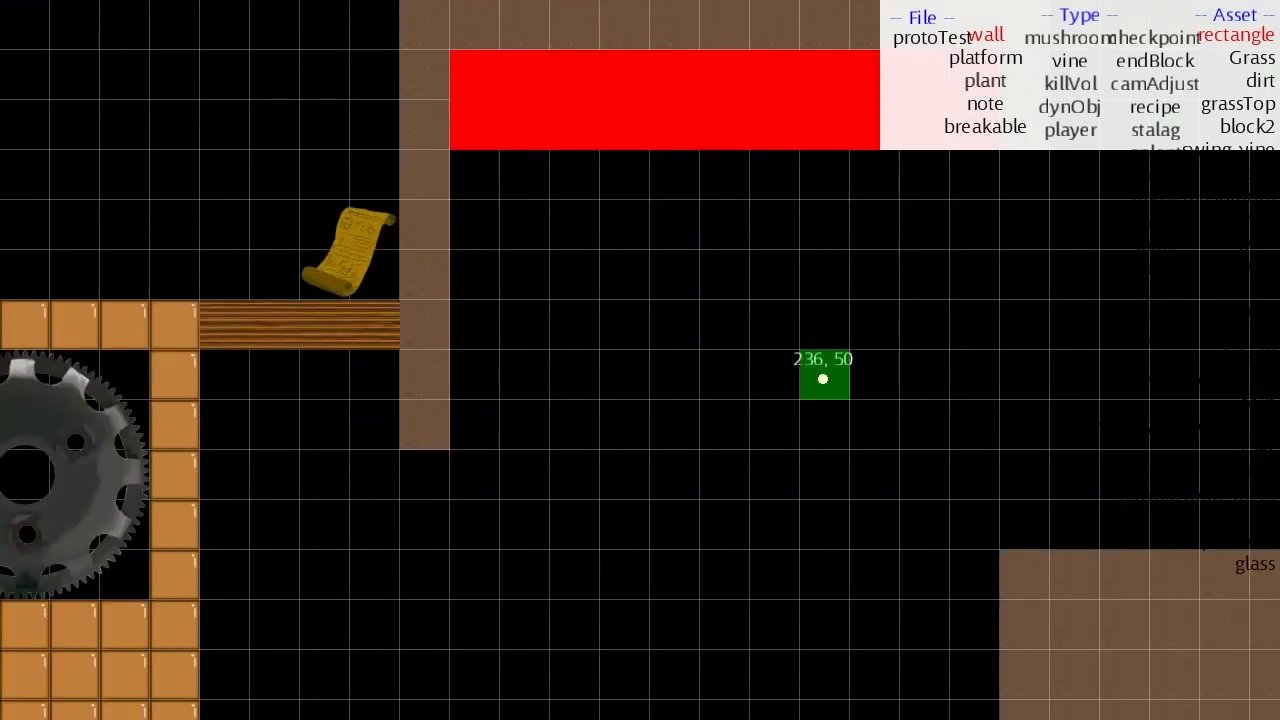
pyautogui.press('Left')
pyautogui.press('Up')
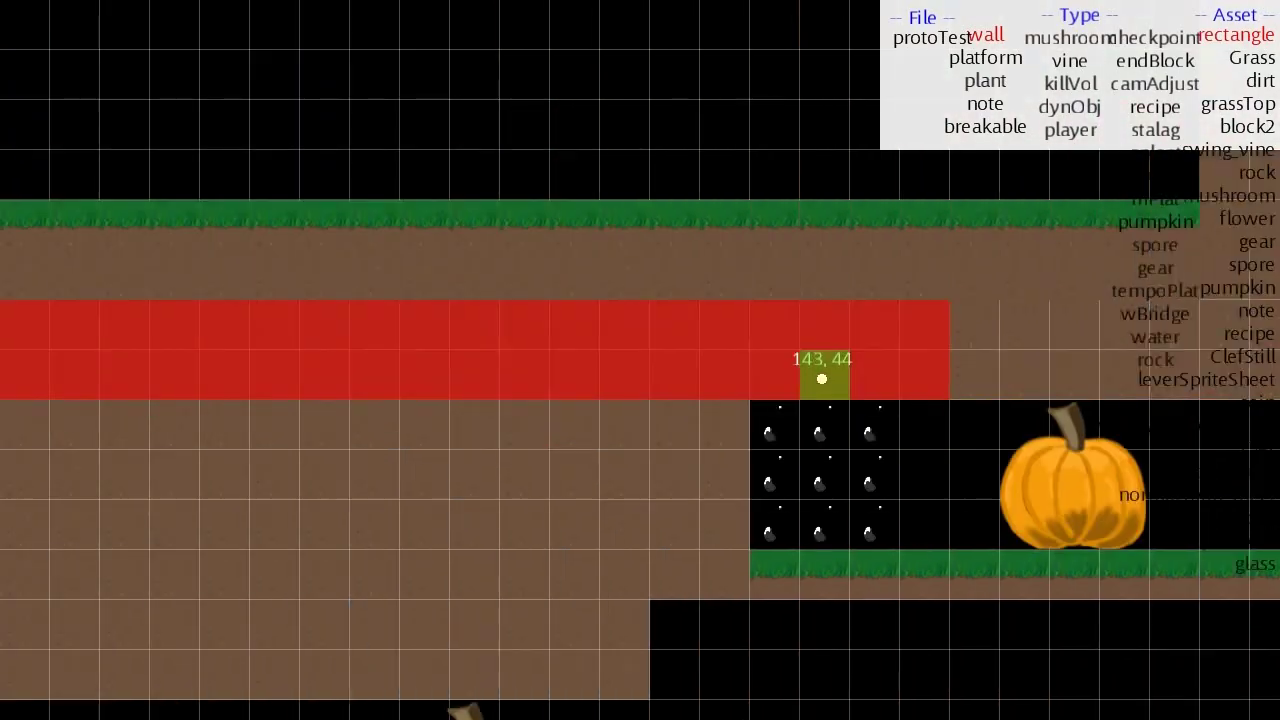
# Go back to the RESONANCE lettering and zoom out for an overview of the surrounding upper and underground sections
pyautogui.press('Left')
pyautogui.scroll(-9, 826, 361)
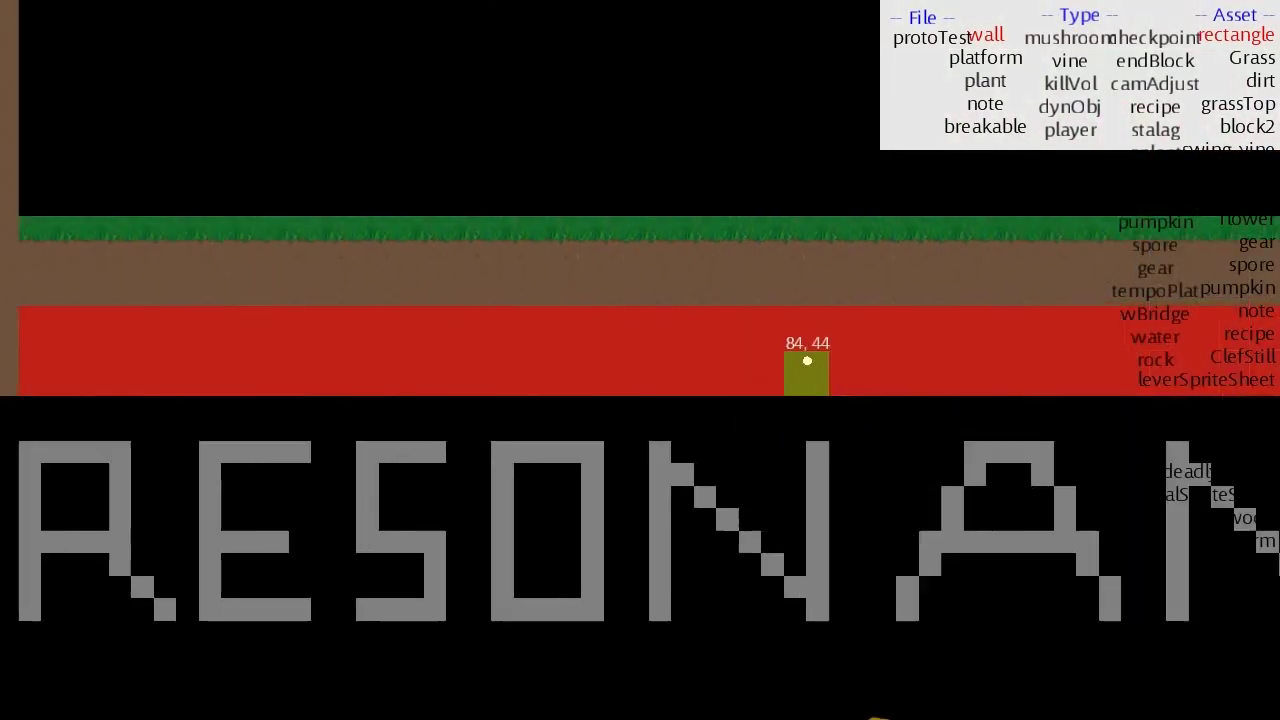
pyautogui.scroll(-10, 640, 360)
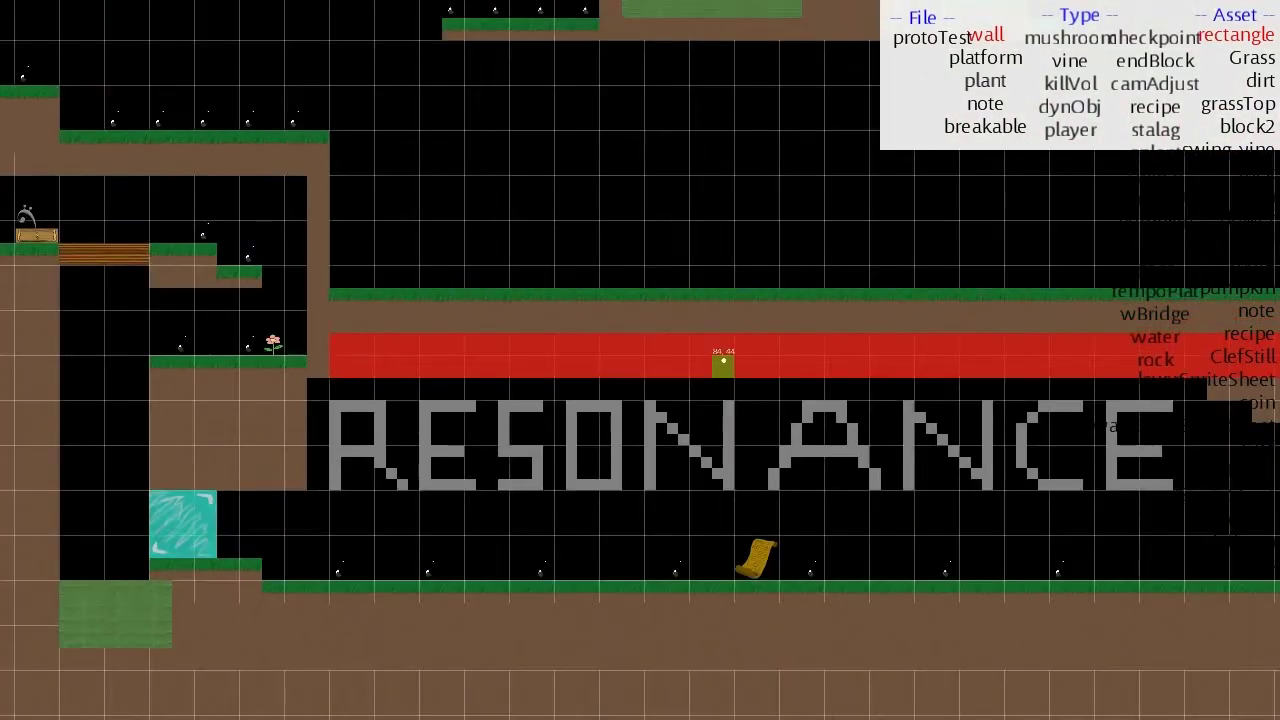
pyautogui.press('Left')
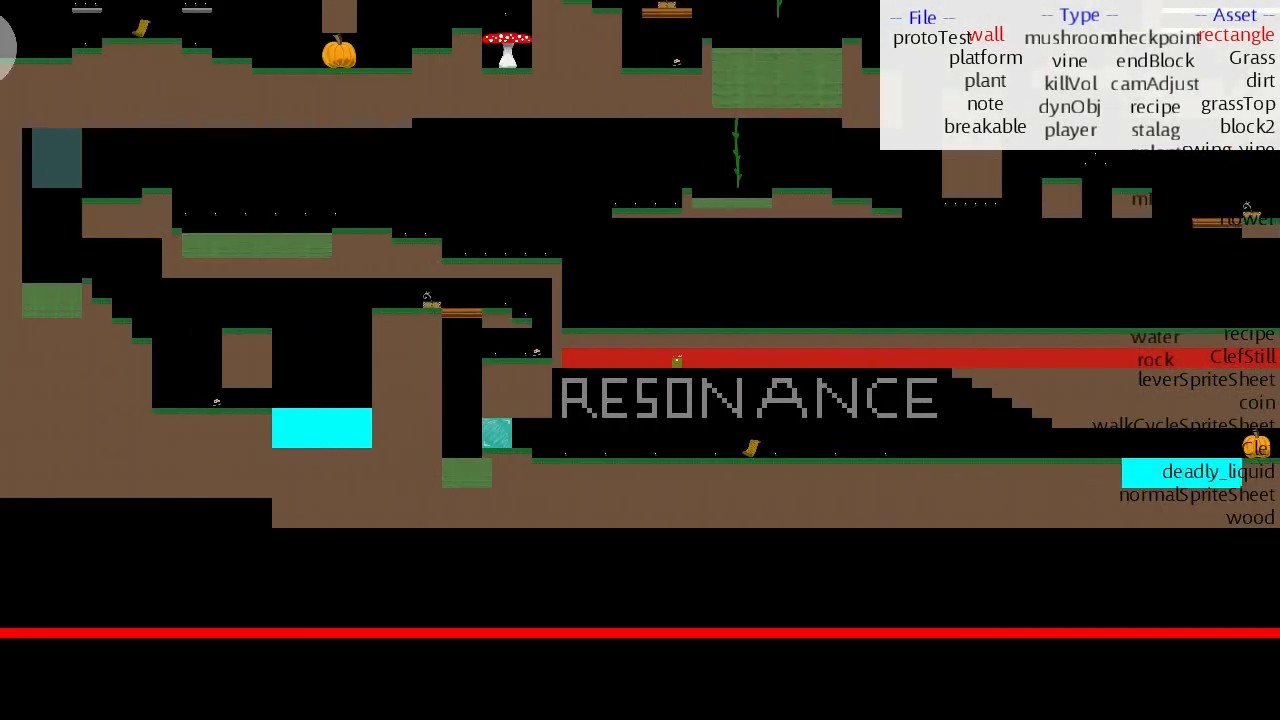
# Survey the zoomed-out level from the RESONANCE lettering past the mushrooms to the gear block at its far end, and return to the lettering
pyautogui.press('Up')
pyautogui.press('Right')
pyautogui.press('Right')
pyautogui.press('Down')
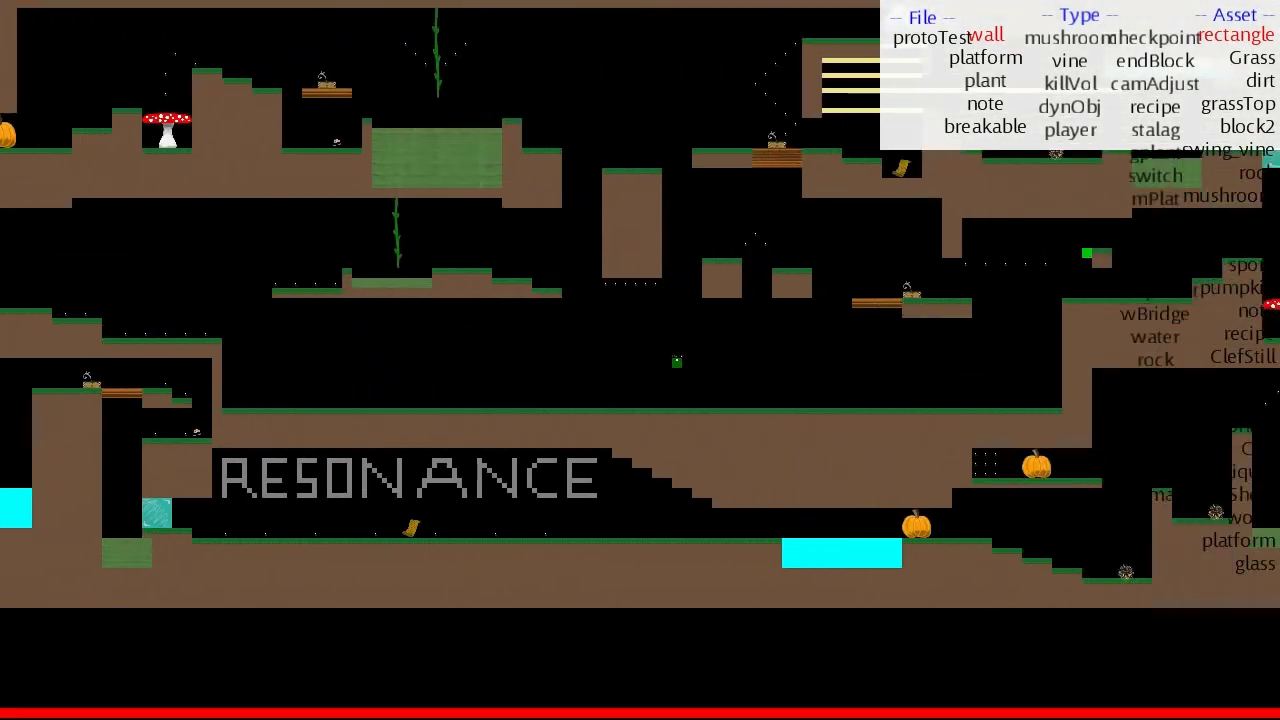
pyautogui.press('Left')
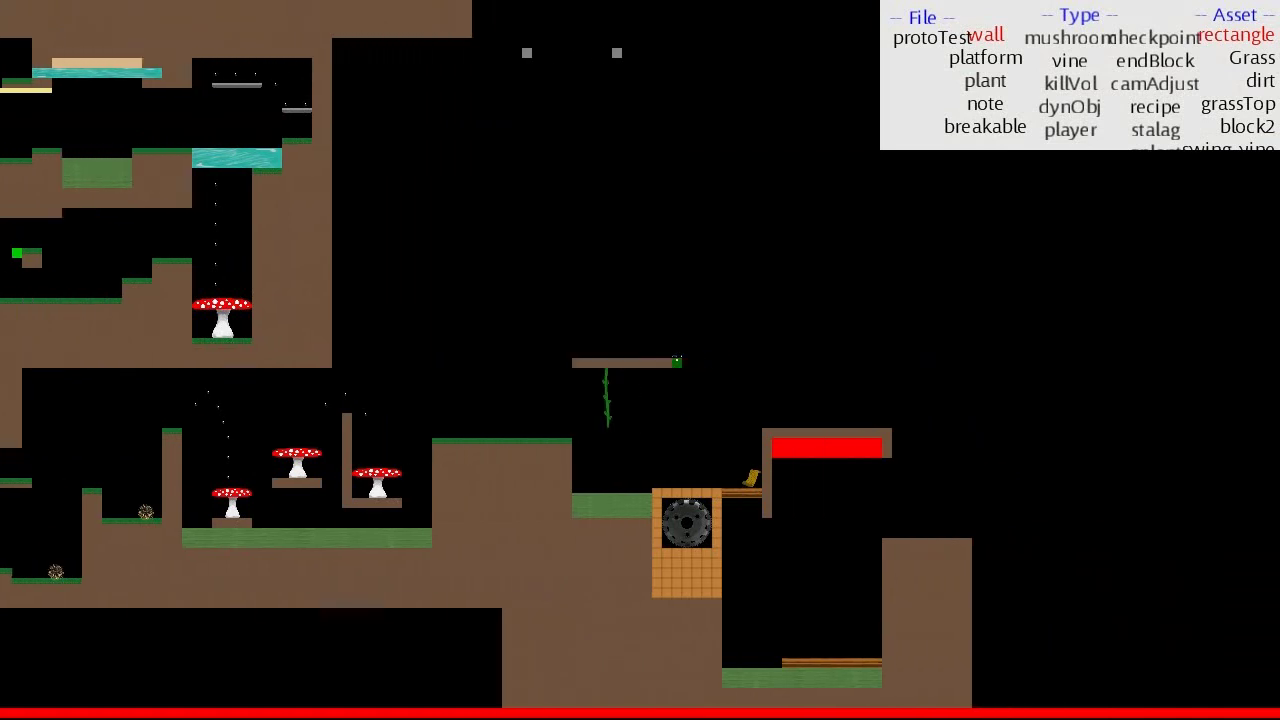
pyautogui.press('Left')
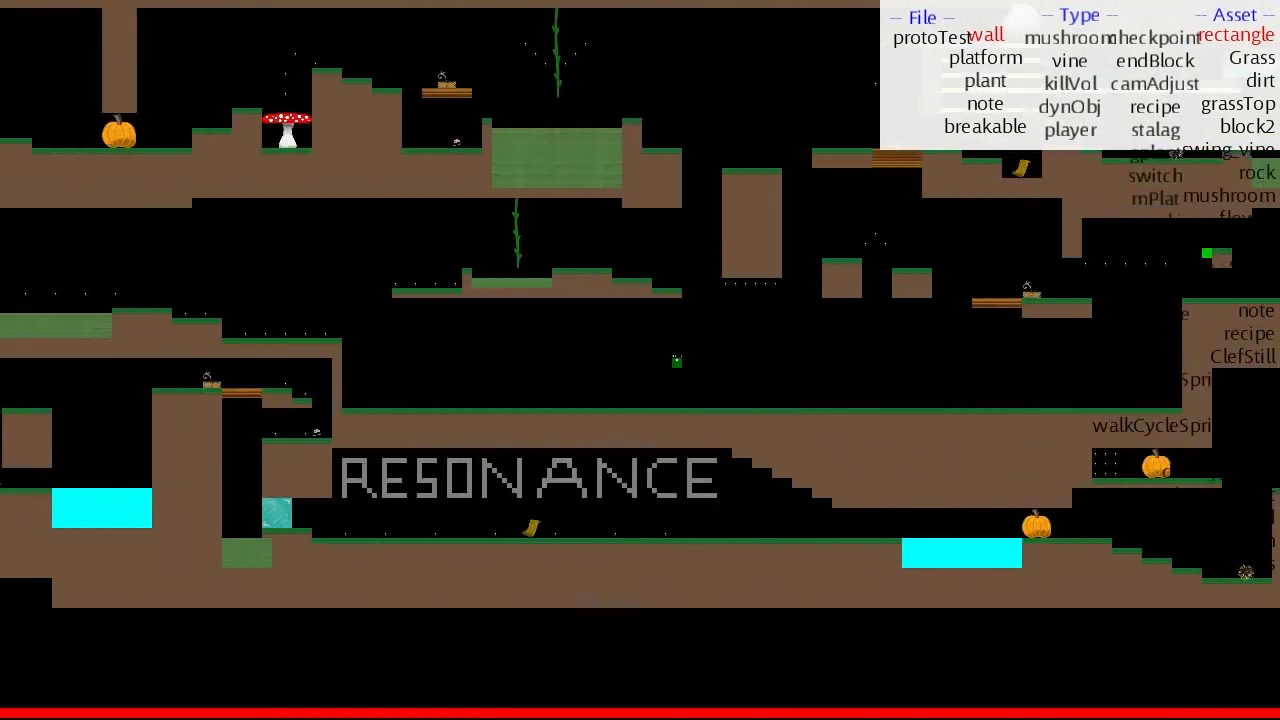